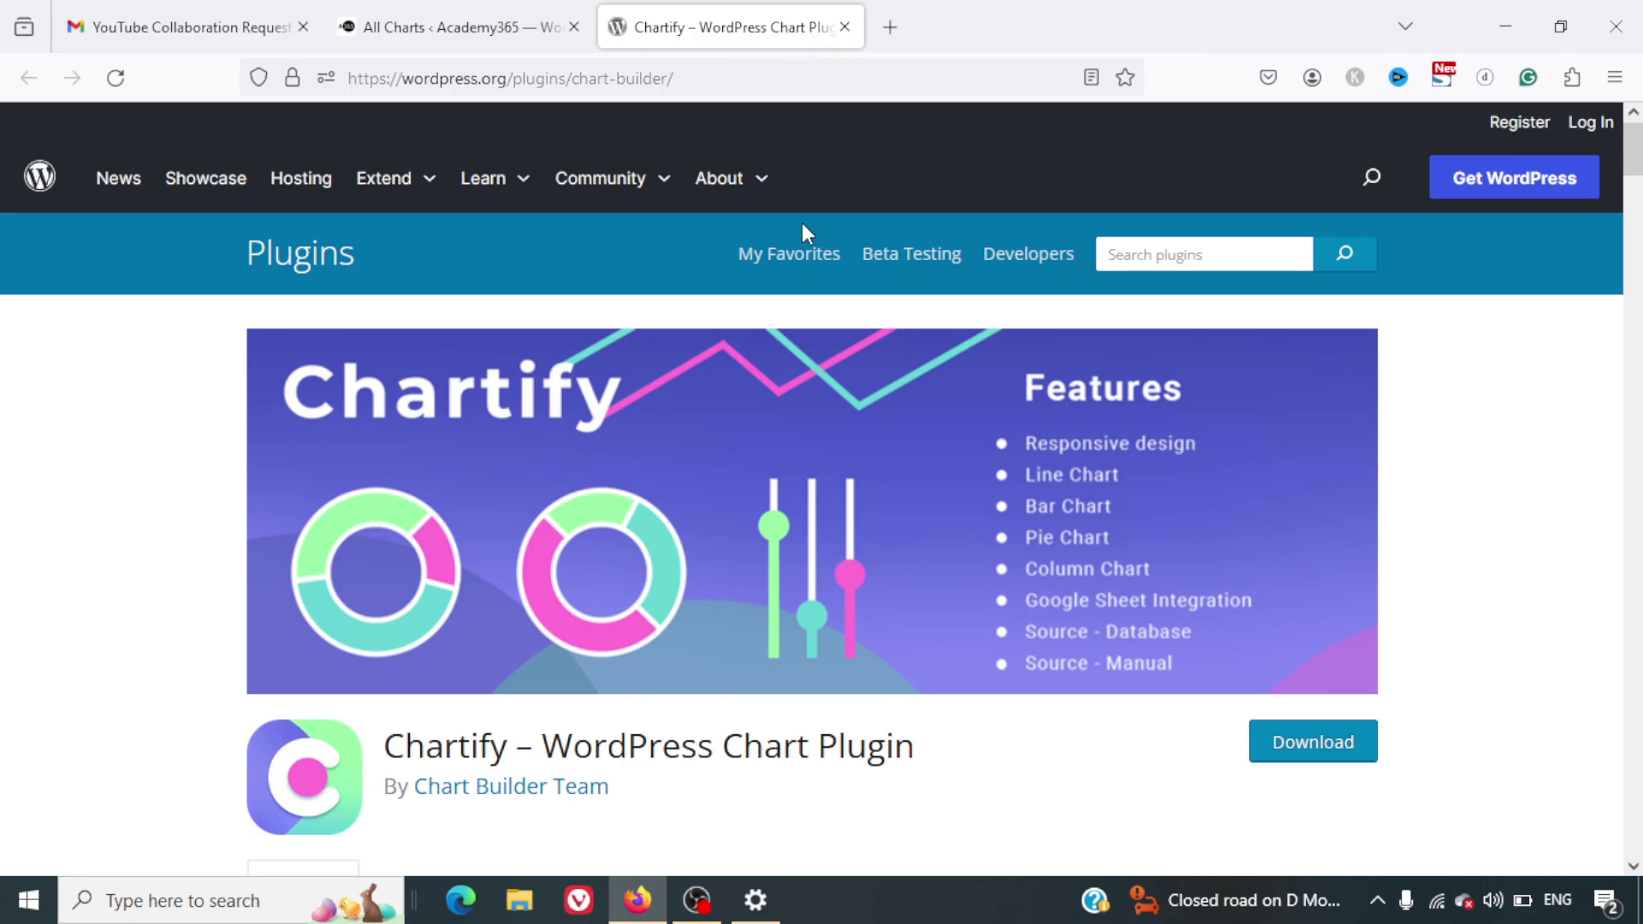
# Step: Bring up Chart Builder's All Charts list, showing the single Default pie chart [ays_chart id="1"]
pyautogui.scroll(-3, 825, 521)
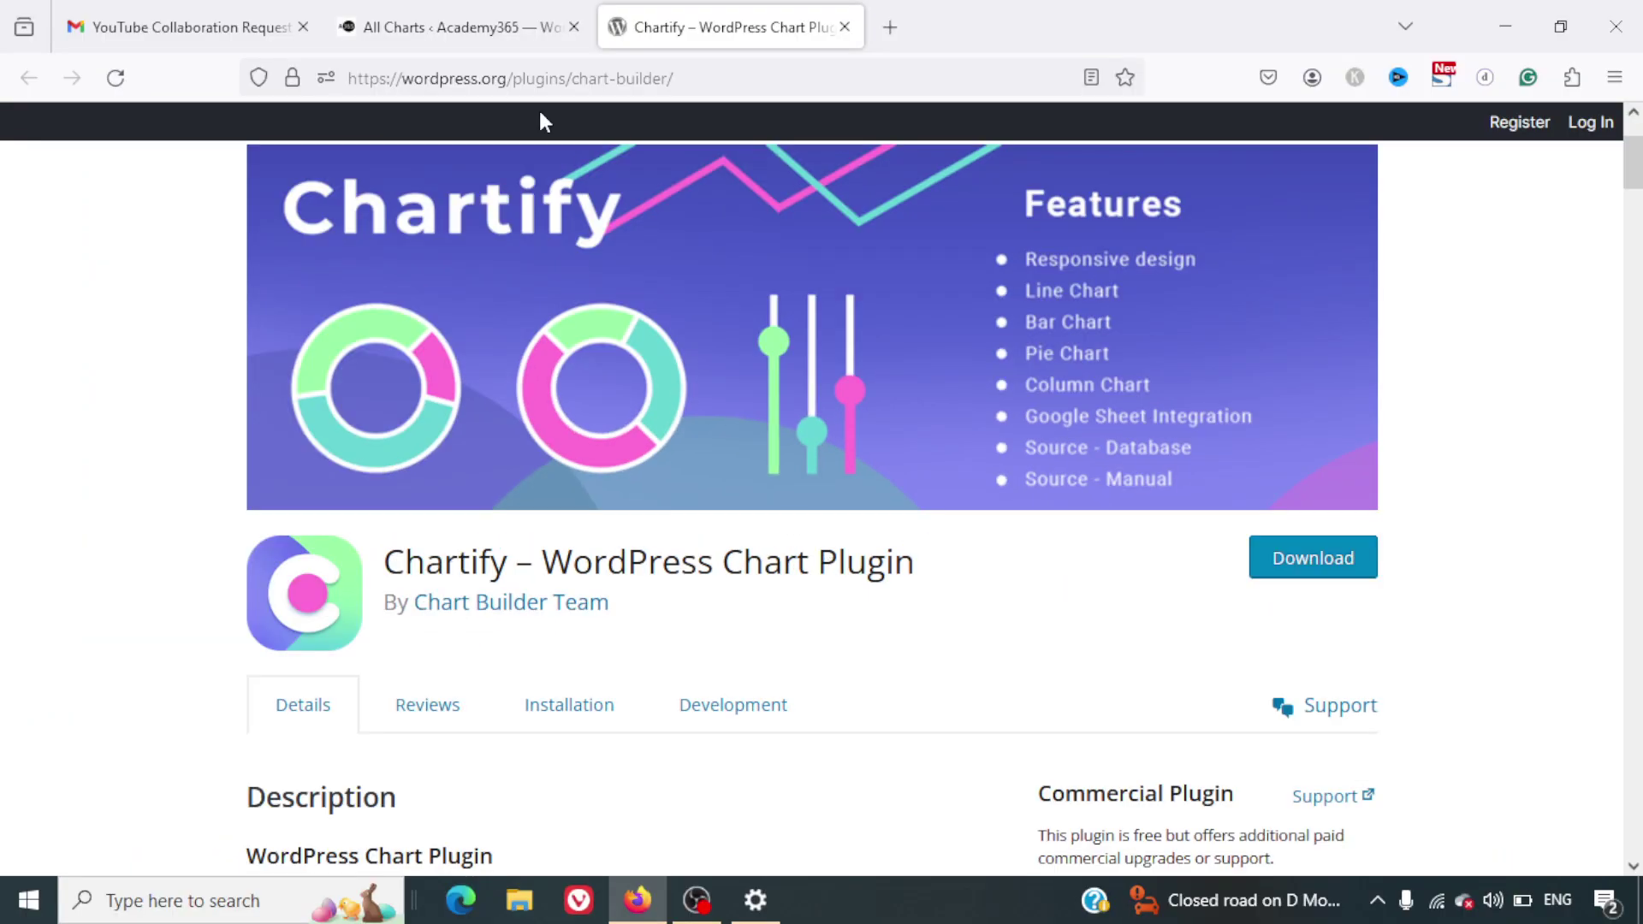
pyautogui.click(469, 34)
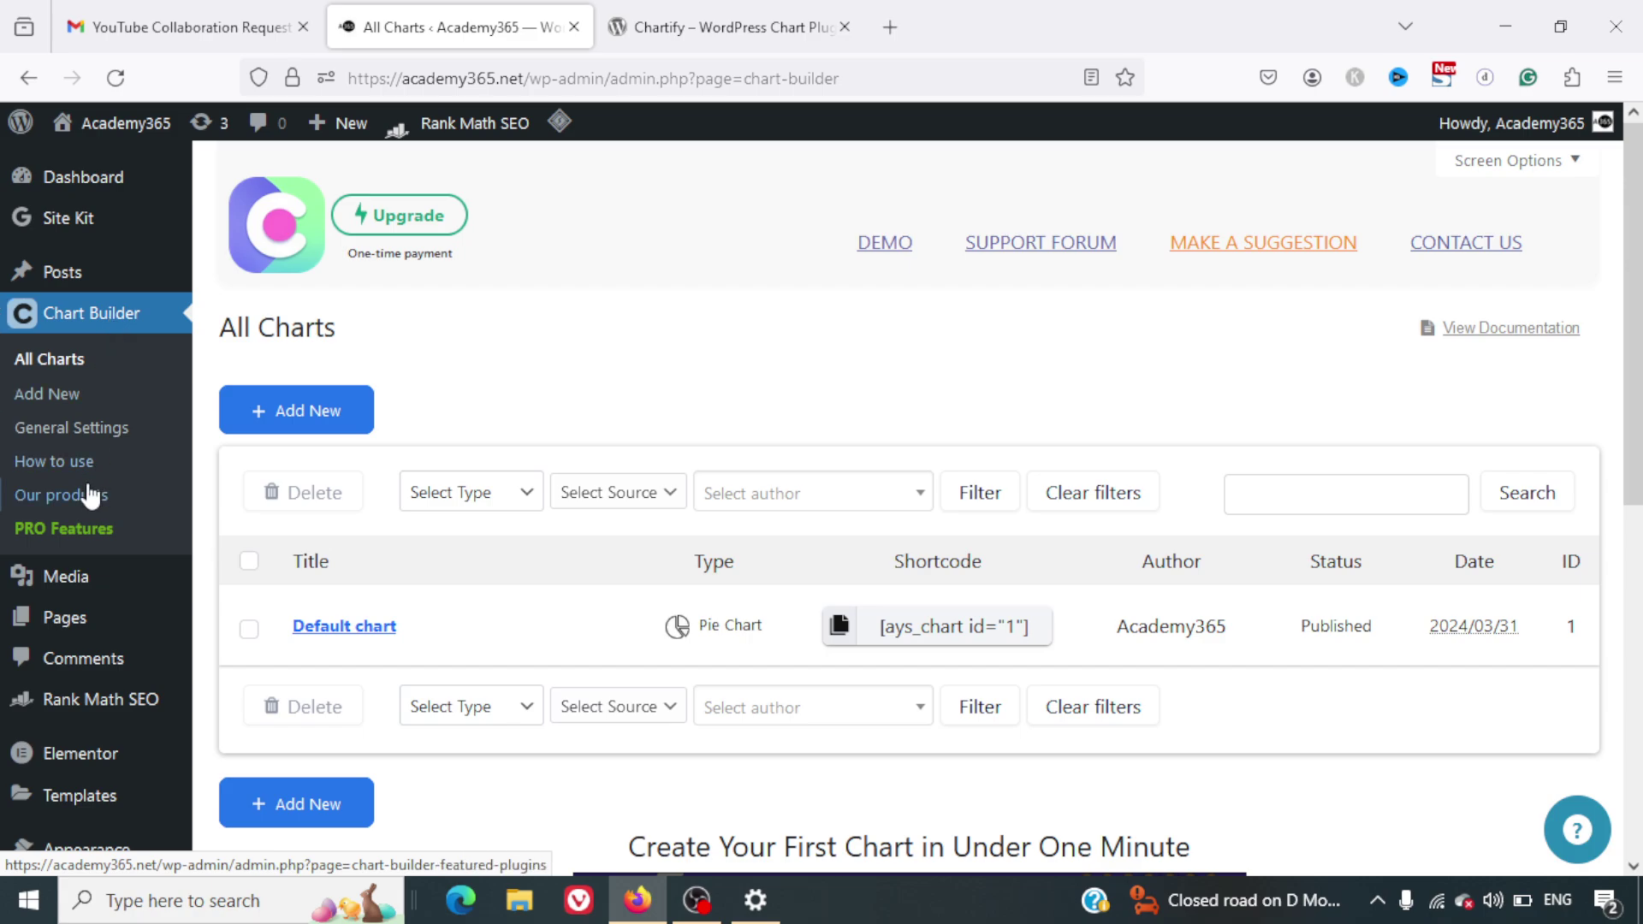
pyautogui.scroll(-4, 90, 494)
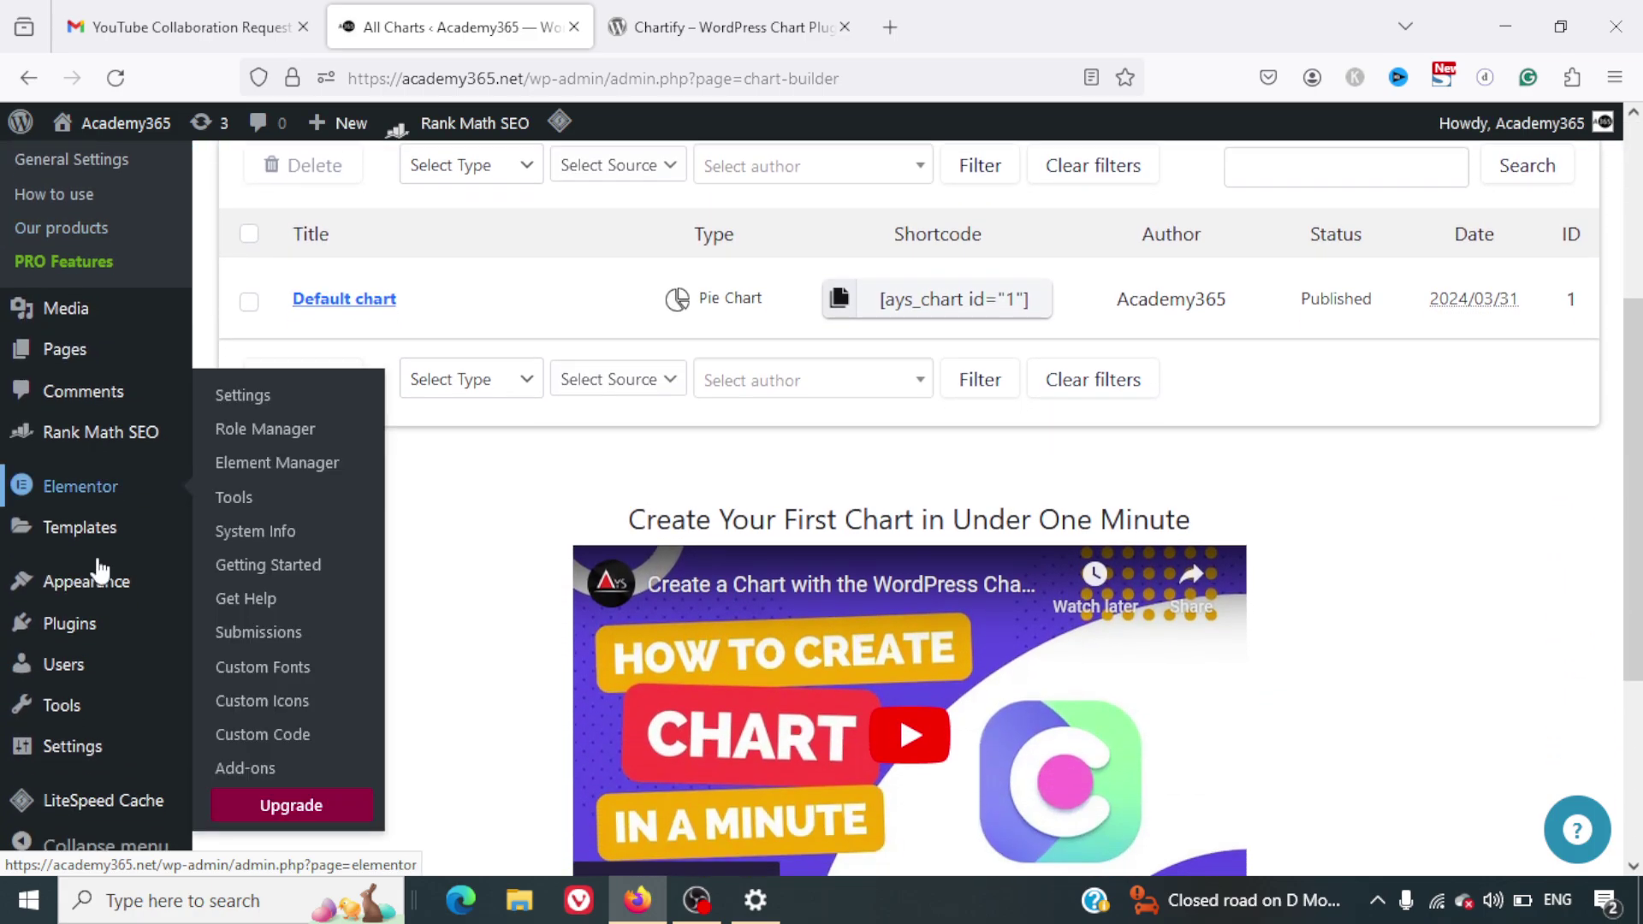
pyautogui.moveTo(104, 634)
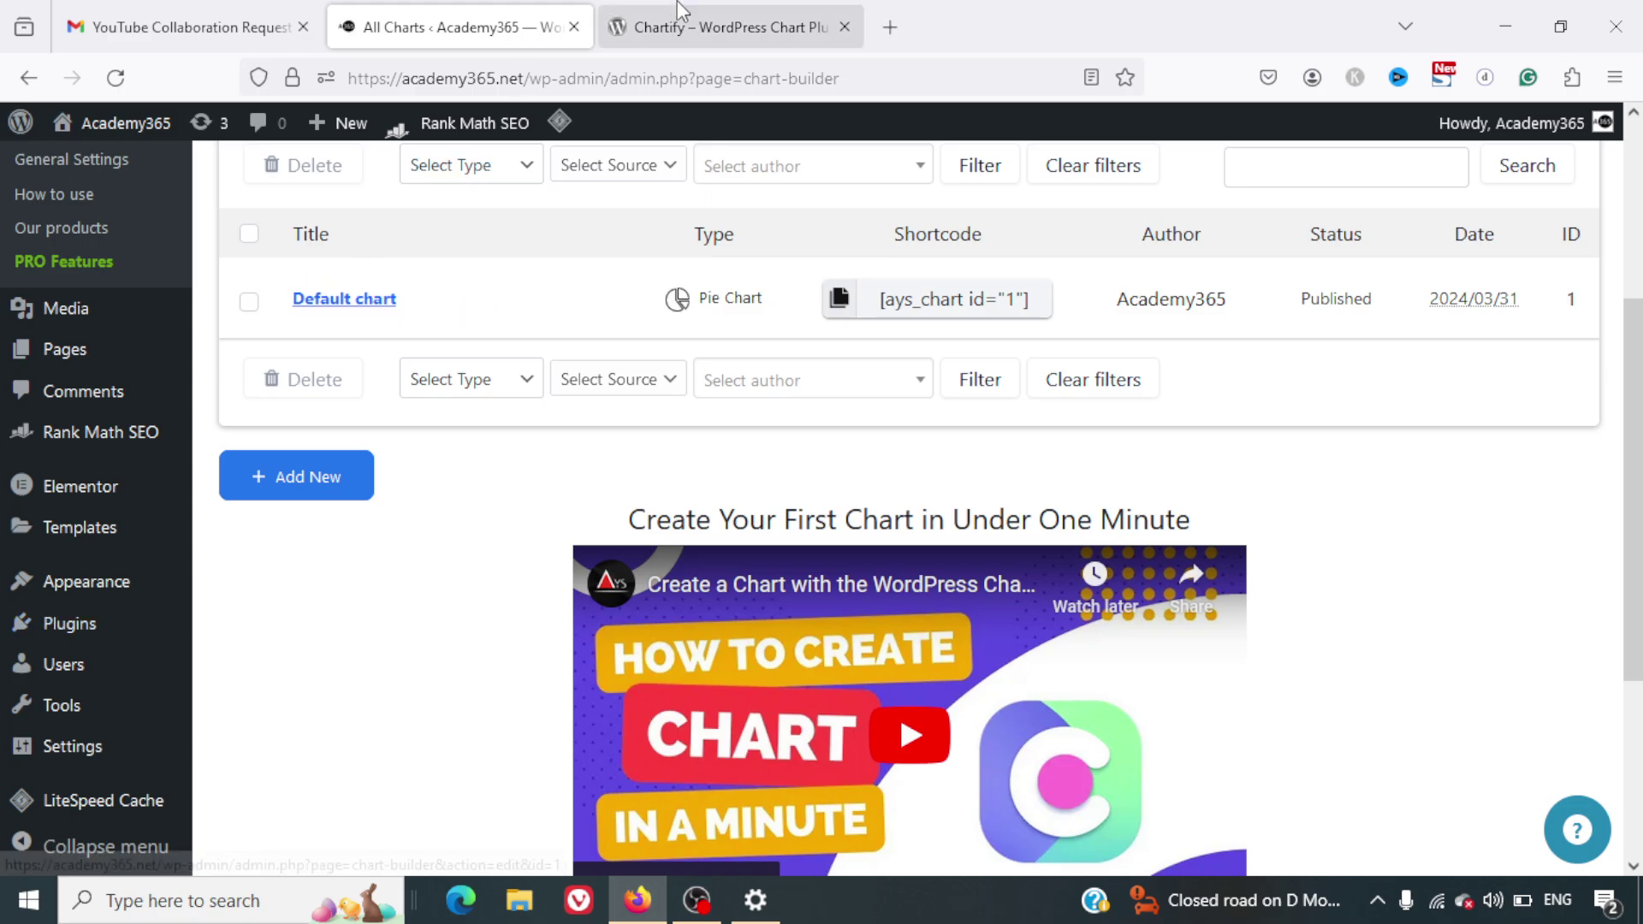
pyautogui.click(680, 12)
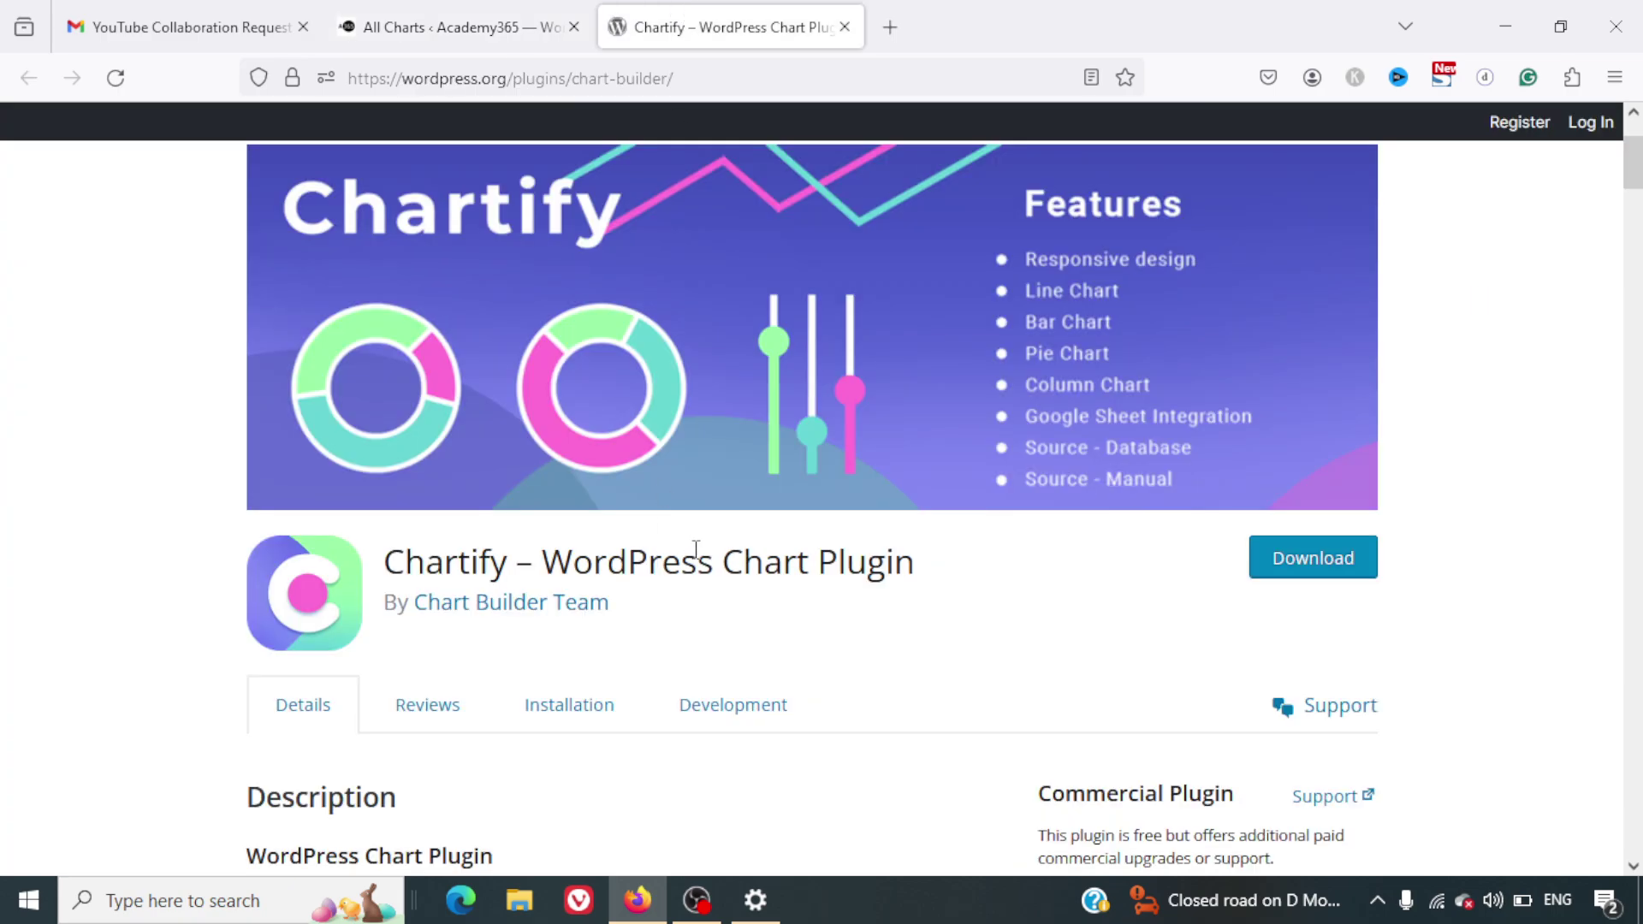
pyautogui.click(370, 23)
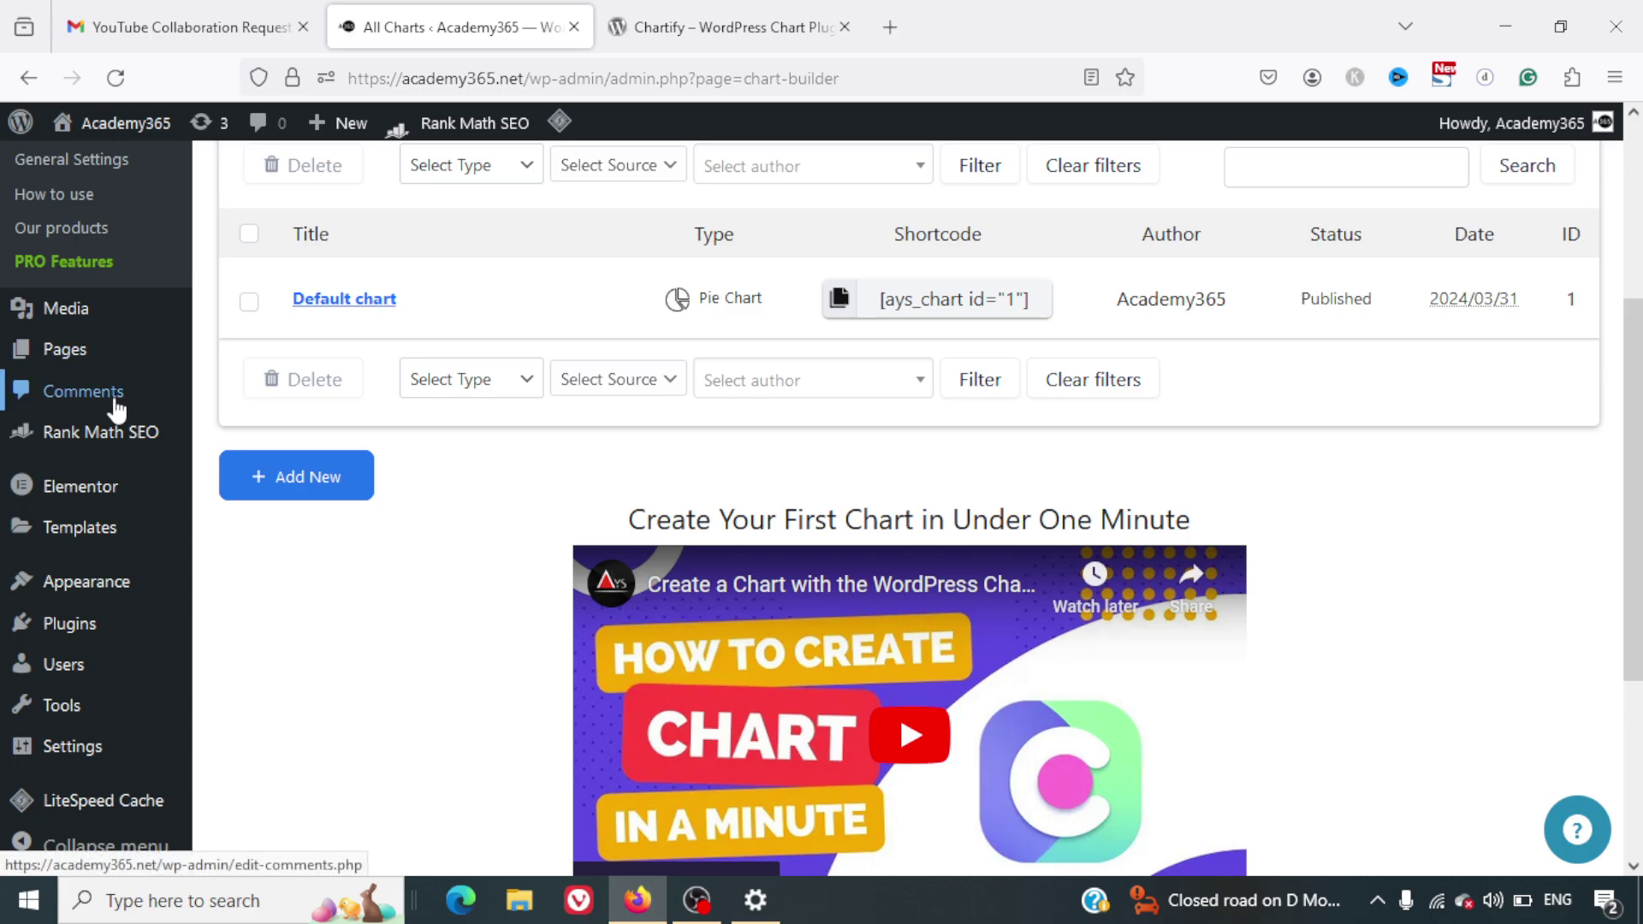
pyautogui.scroll(4, 62, 384)
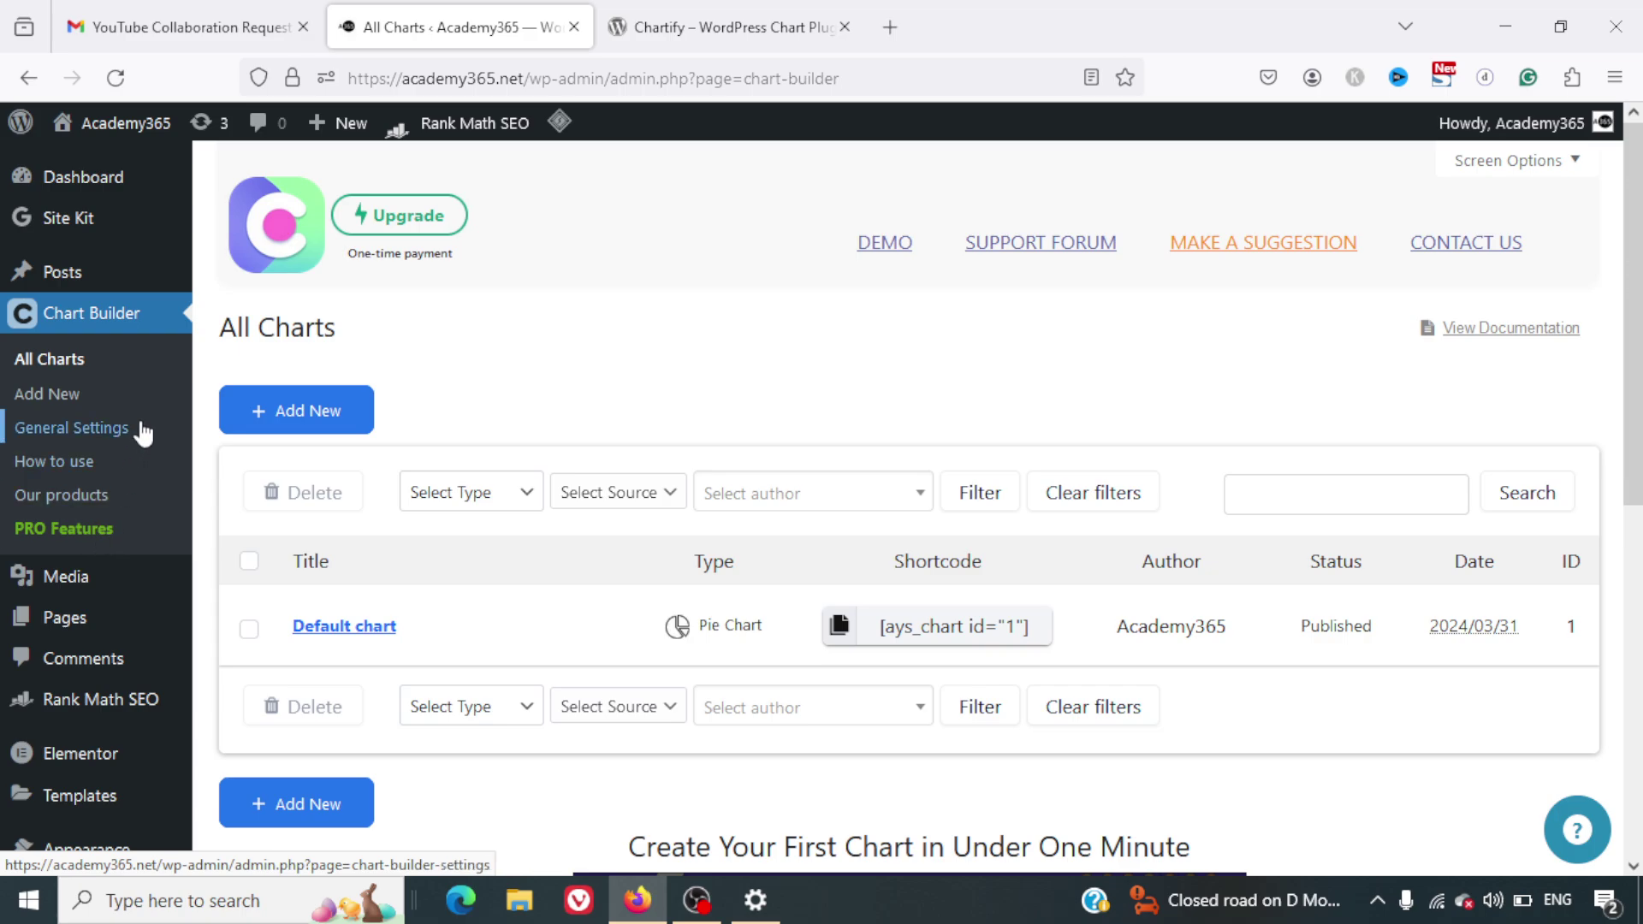
# Step: Start a new chart and browse the chart types: Line, Bar, Pie, Column, Org and PRO Donut
pyautogui.click(295, 412)
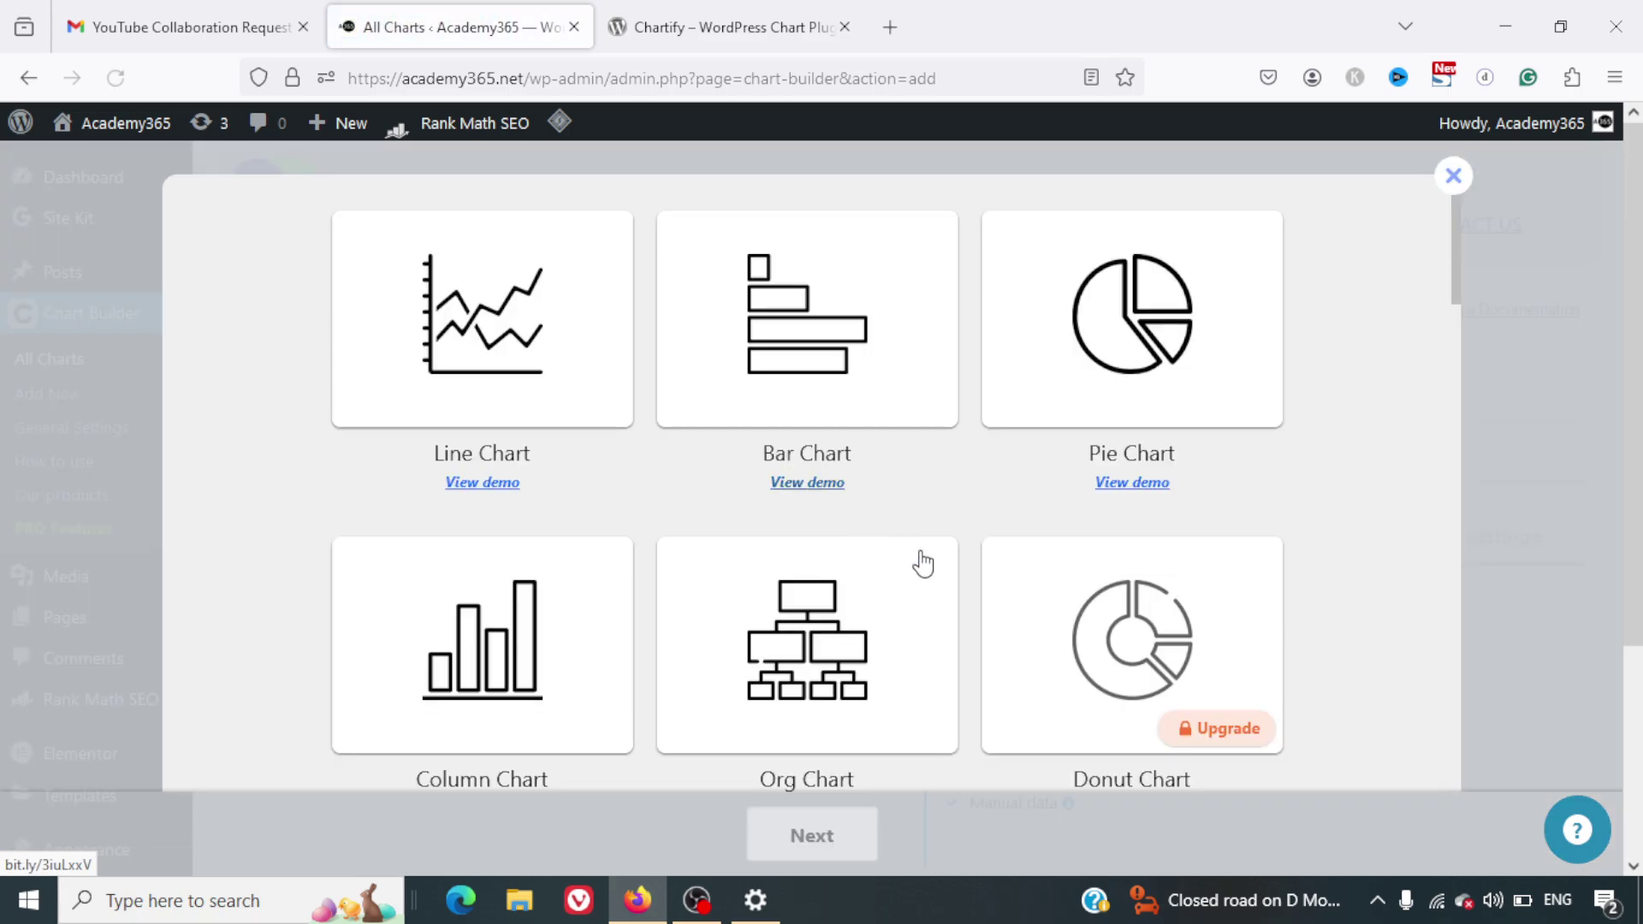
pyautogui.scroll(-5, 922, 561)
pyautogui.scroll(-6, 923, 556)
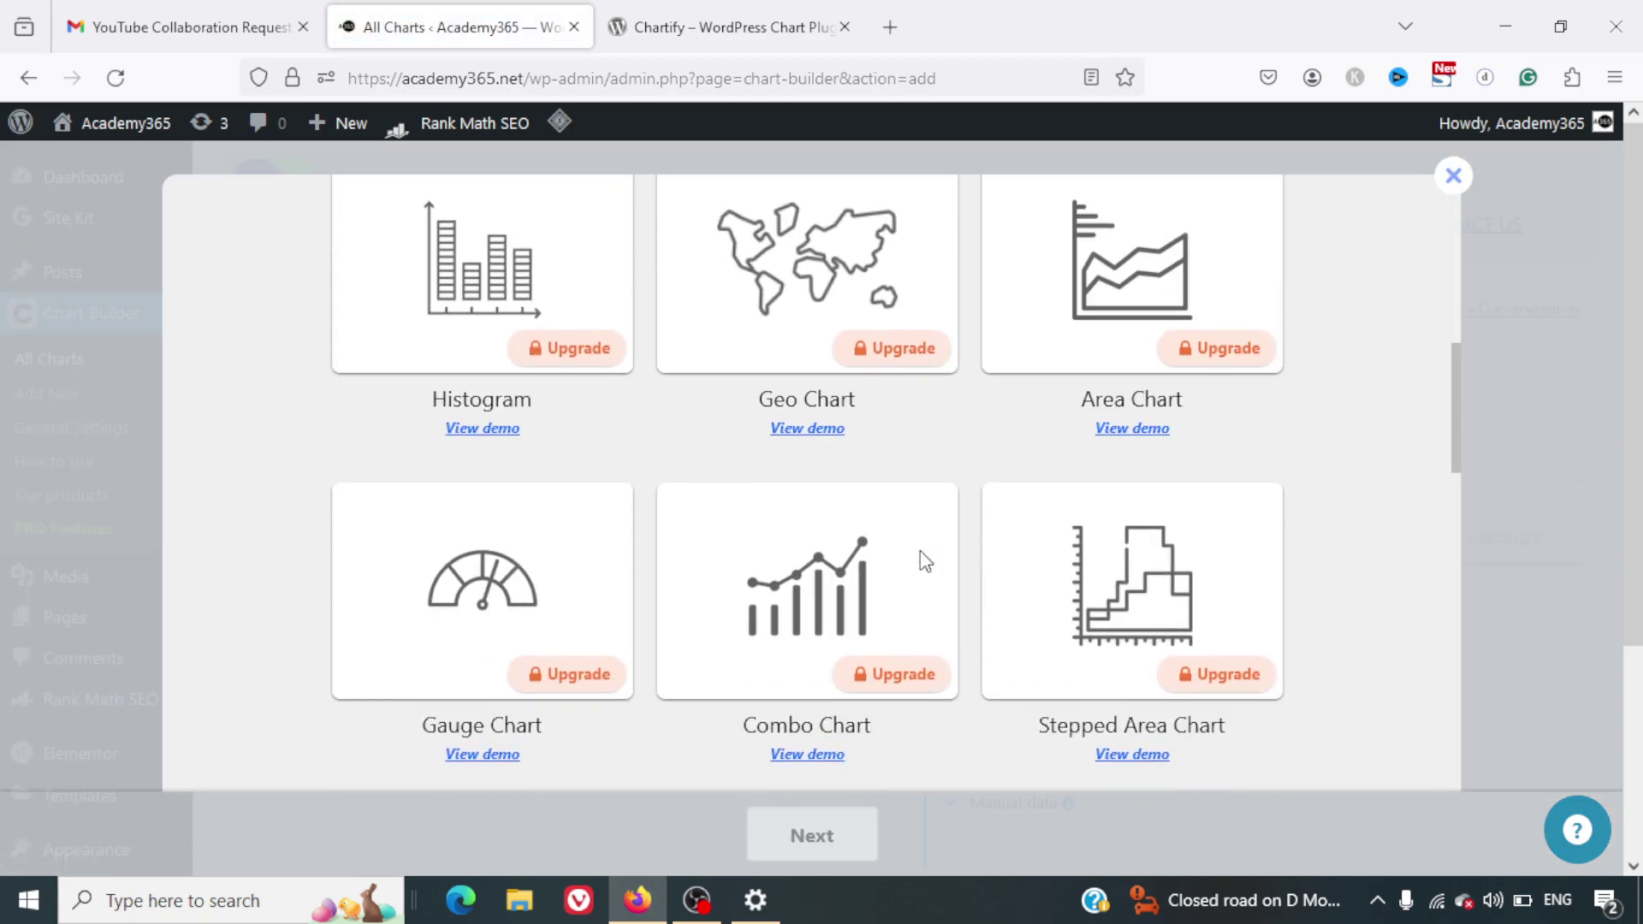
pyautogui.scroll(-1, 918, 549)
pyautogui.scroll(1, 919, 549)
pyautogui.scroll(-3, 919, 549)
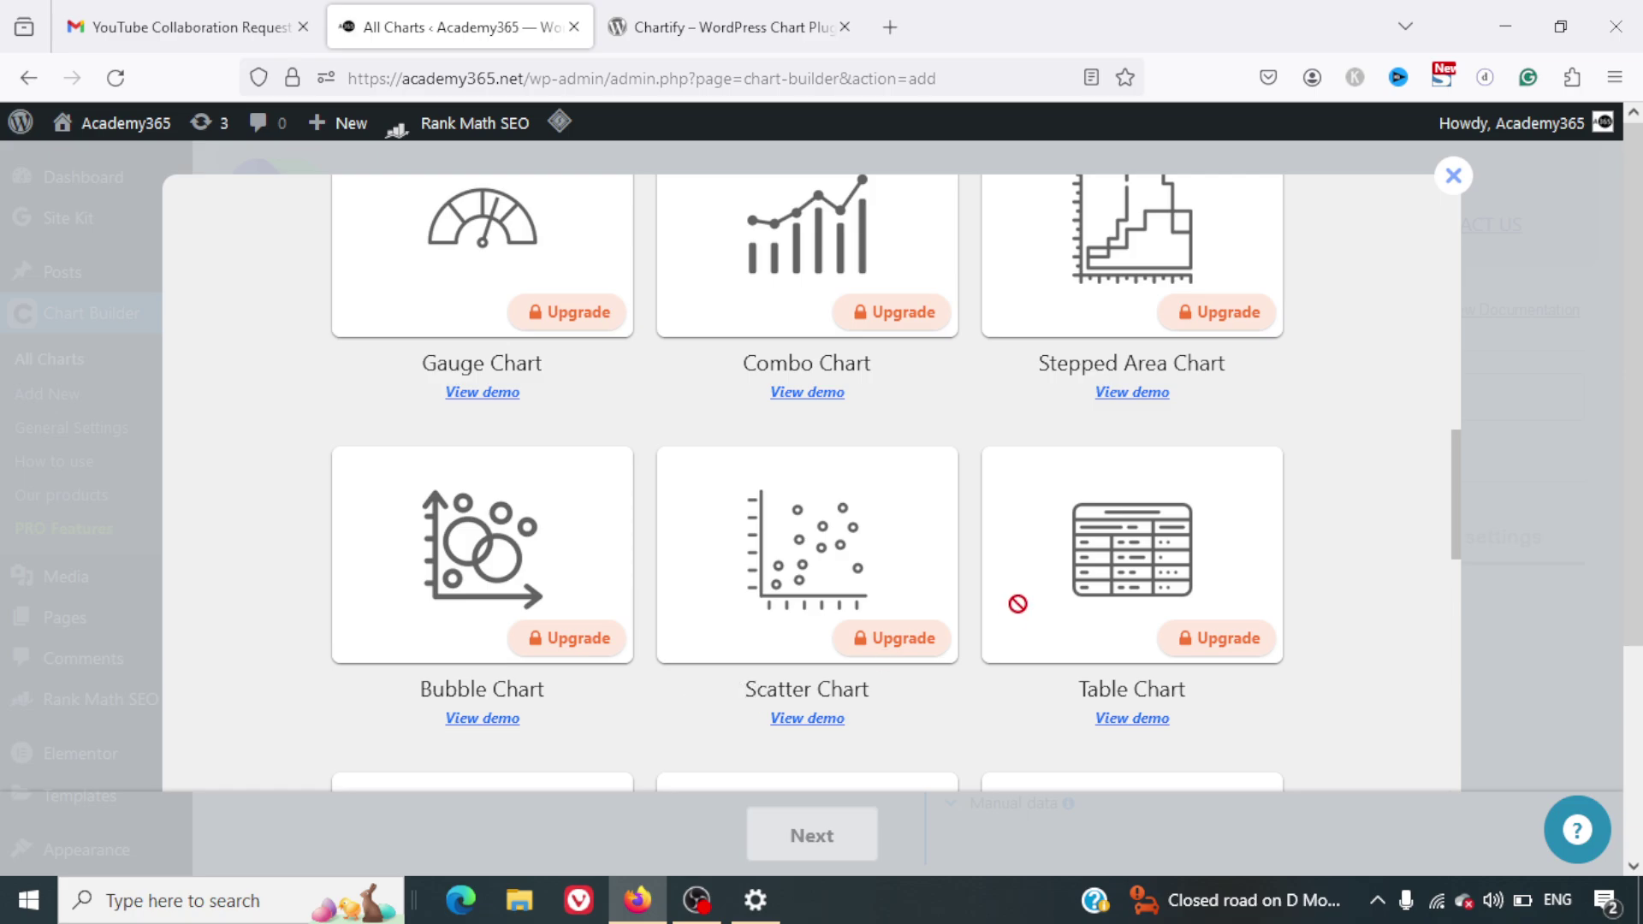
pyautogui.scroll(3, 1017, 603)
pyautogui.scroll(1, 1018, 603)
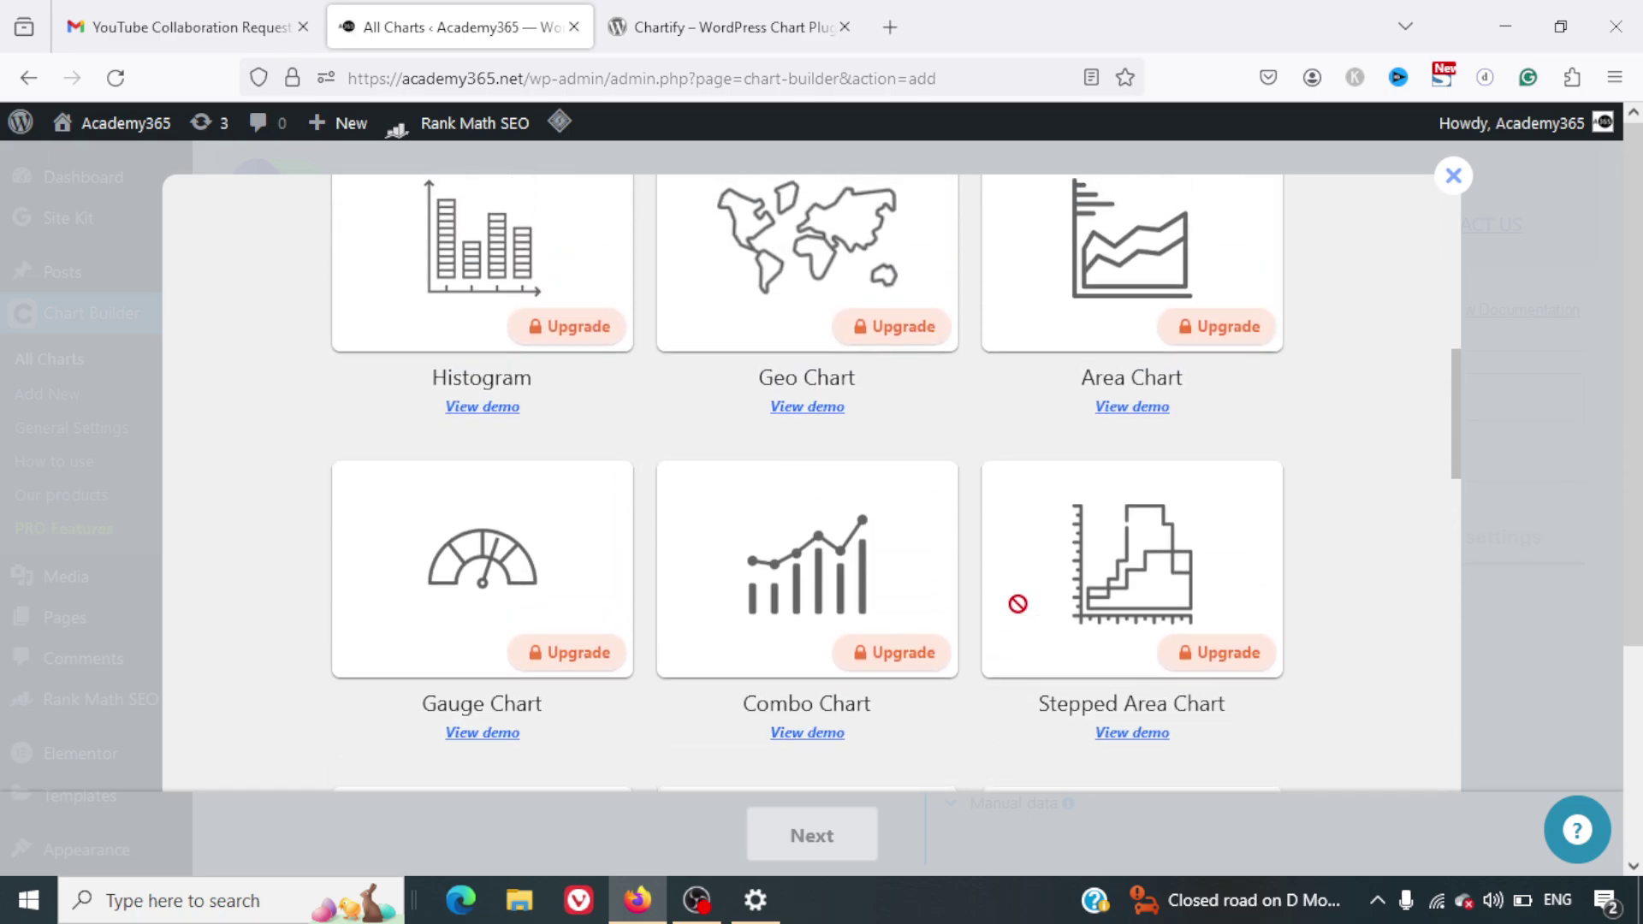
pyautogui.scroll(6, 1156, 604)
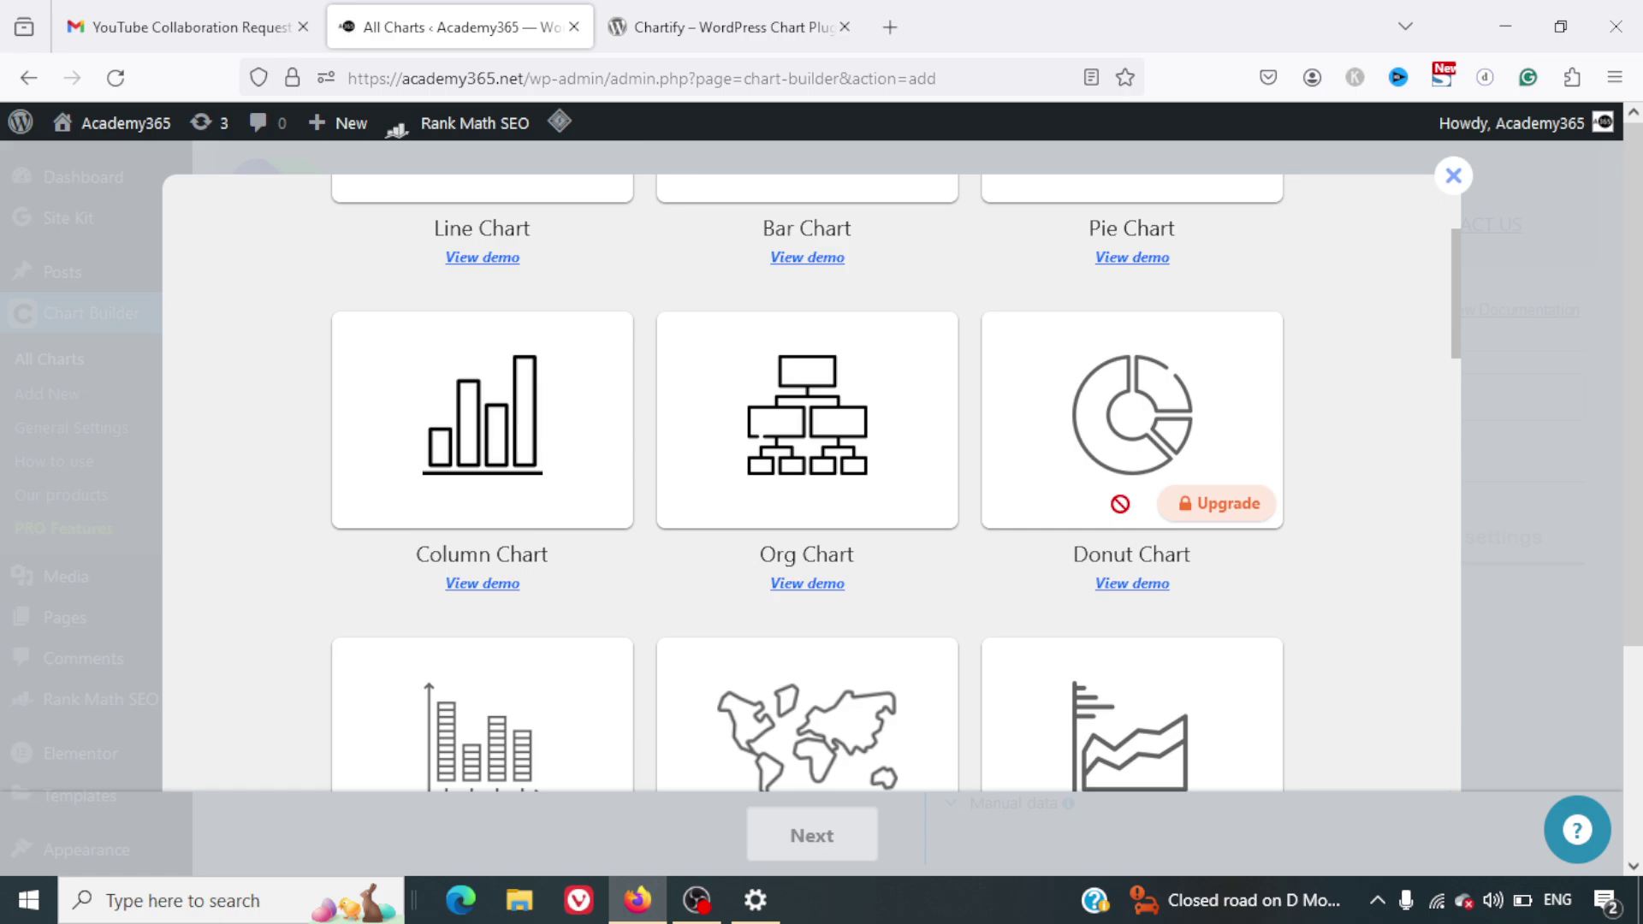
pyautogui.scroll(2, 1120, 504)
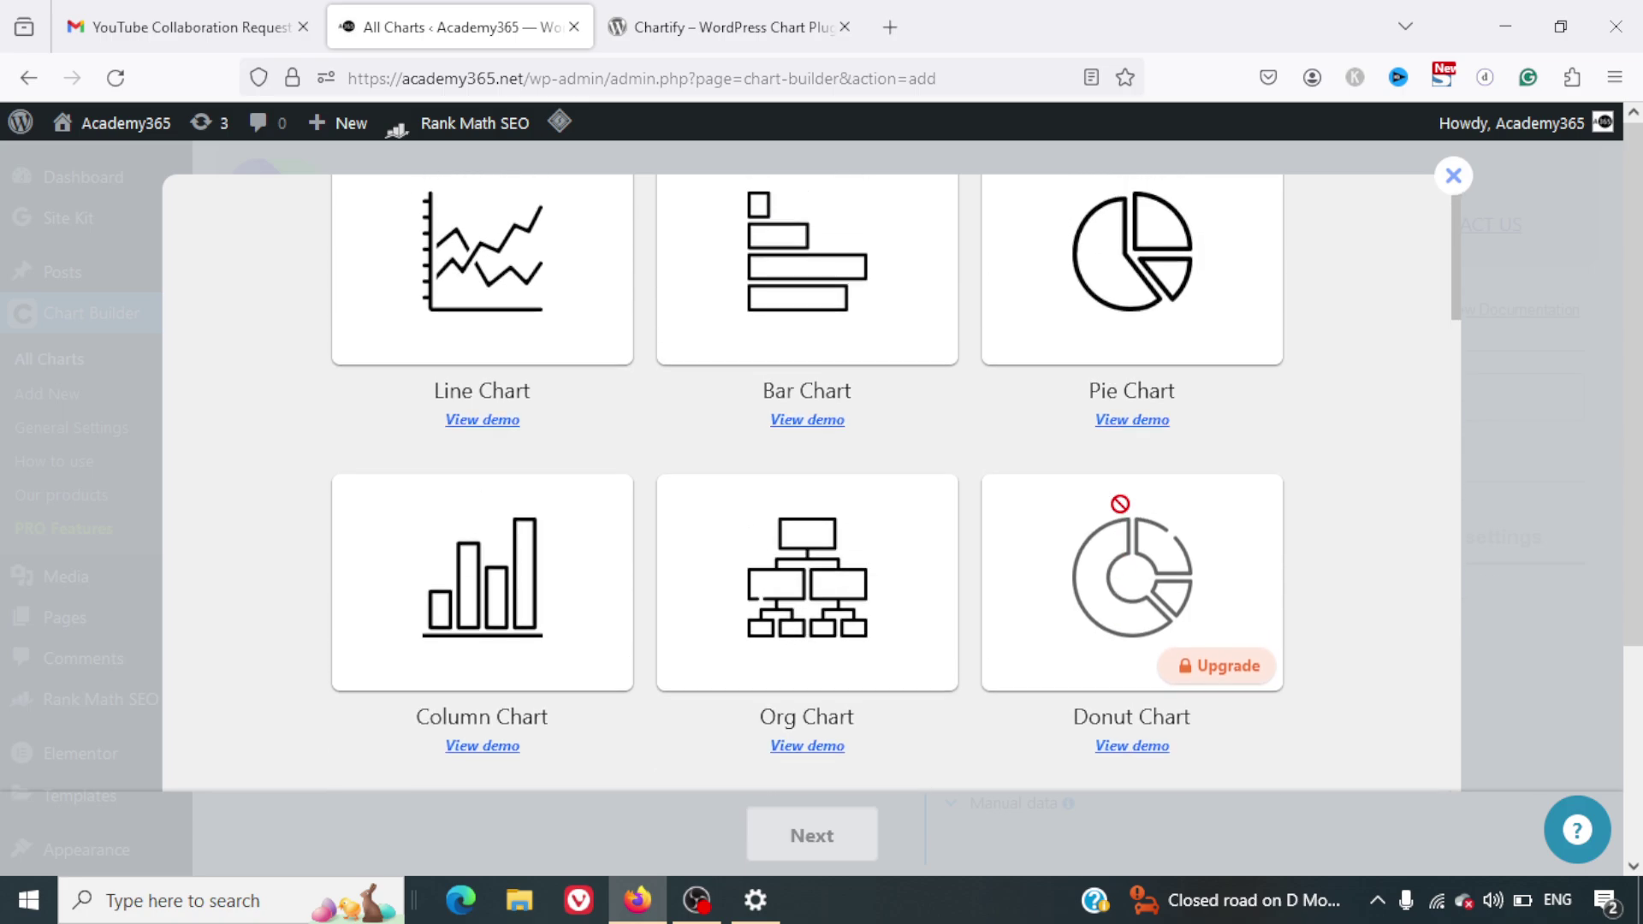
# Step: Choose the Org Chart type and continue into the chart editor
pyautogui.click(817, 615)
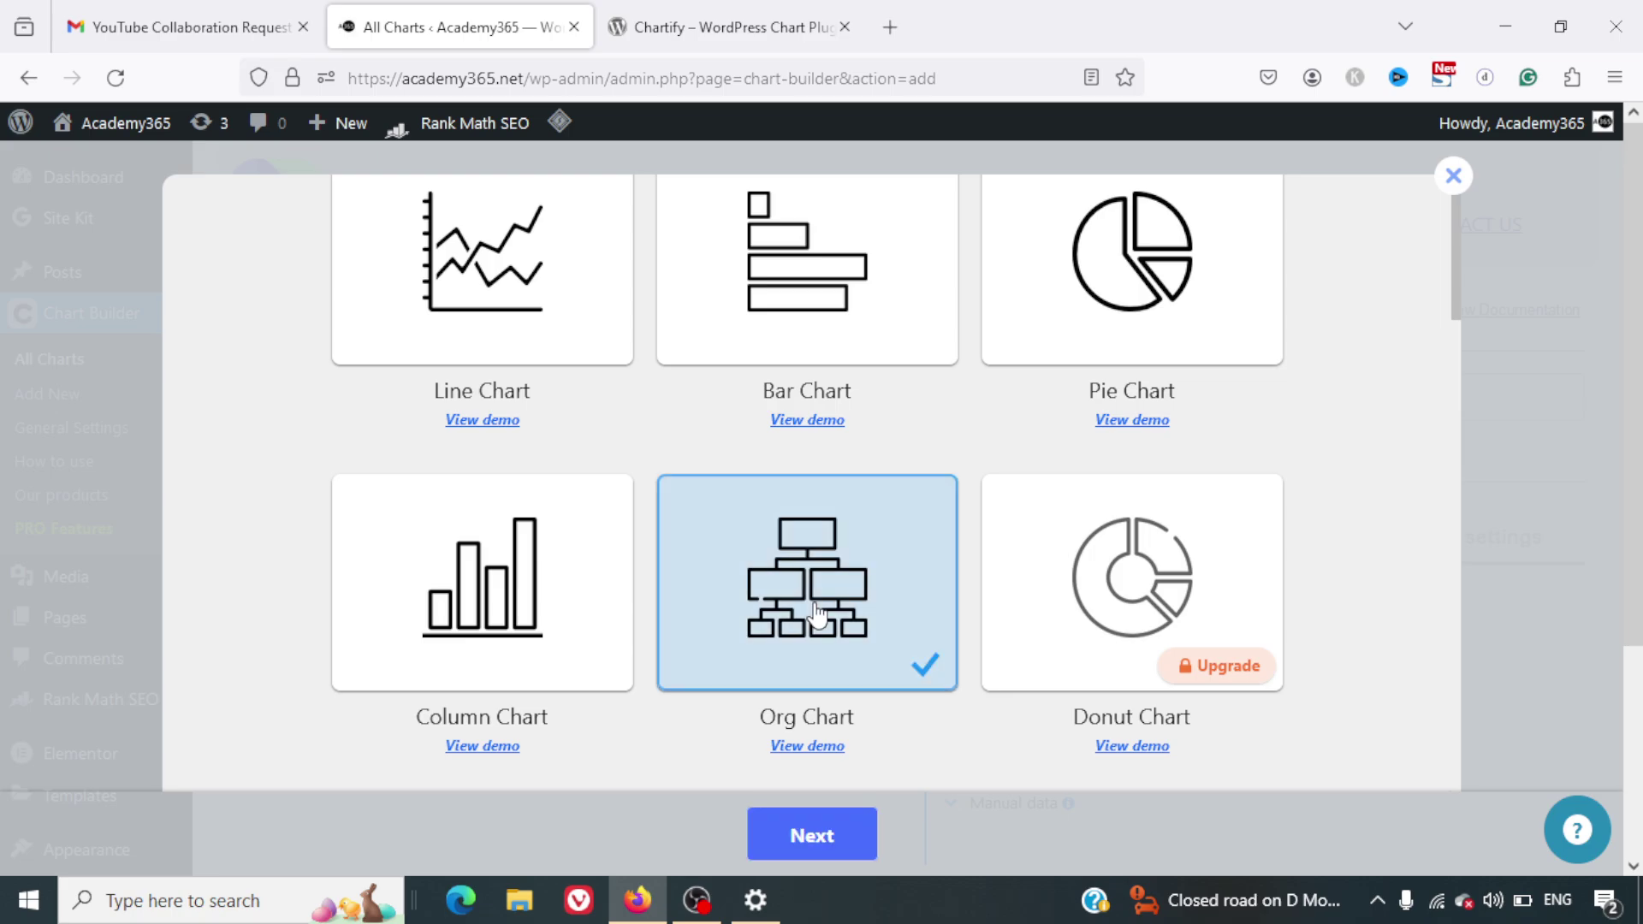
pyautogui.click(814, 847)
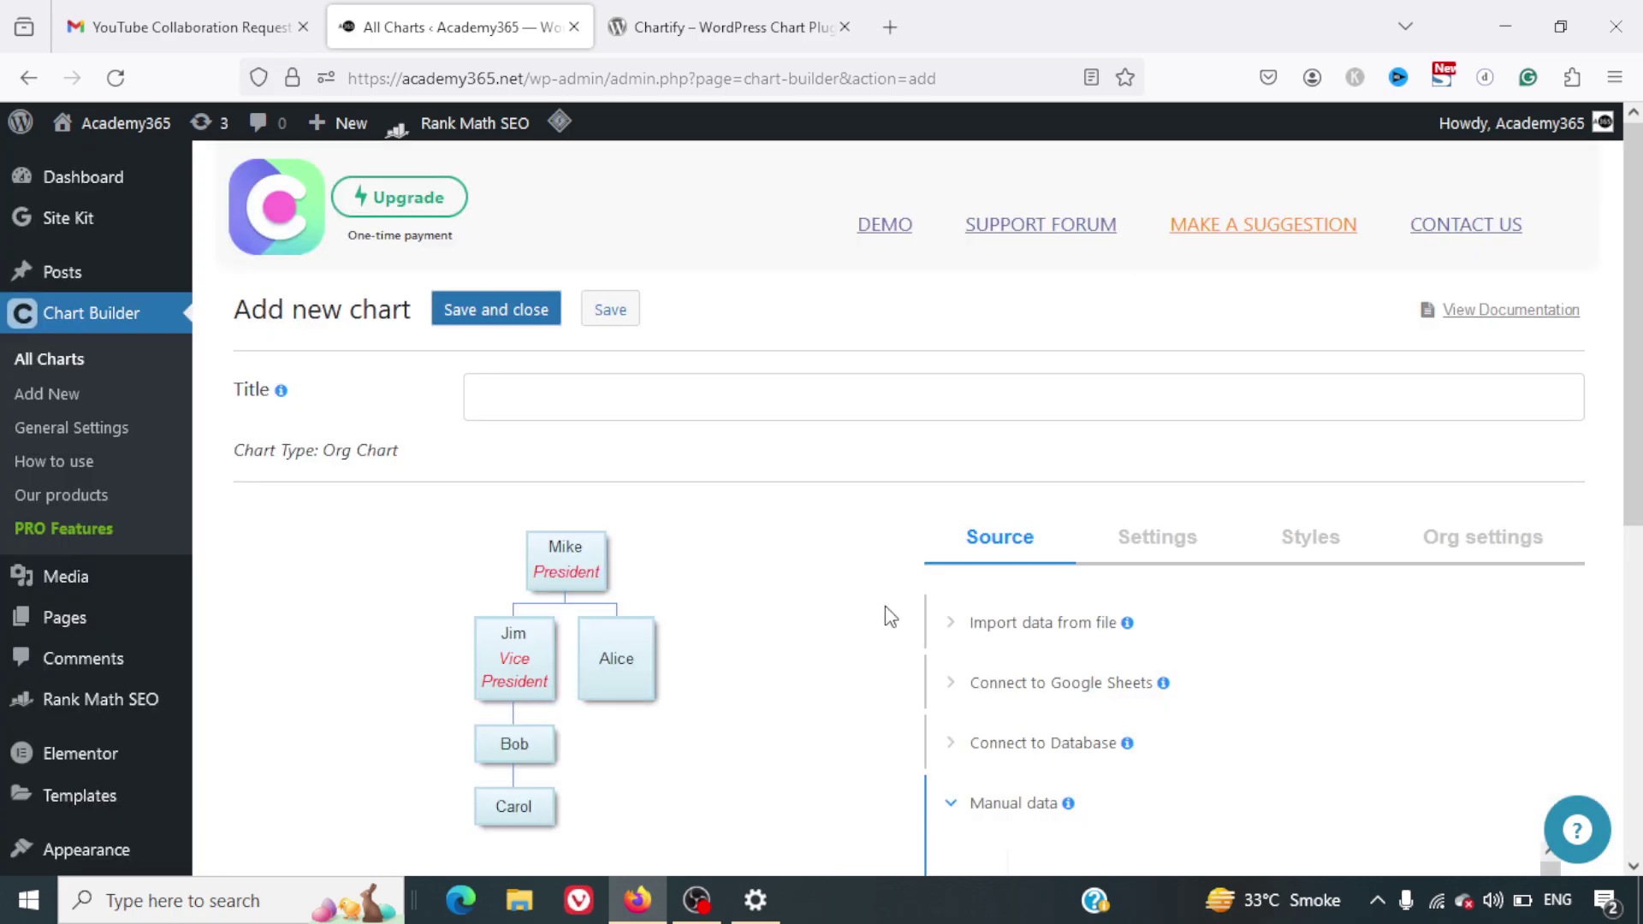
pyautogui.scroll(-2, 885, 605)
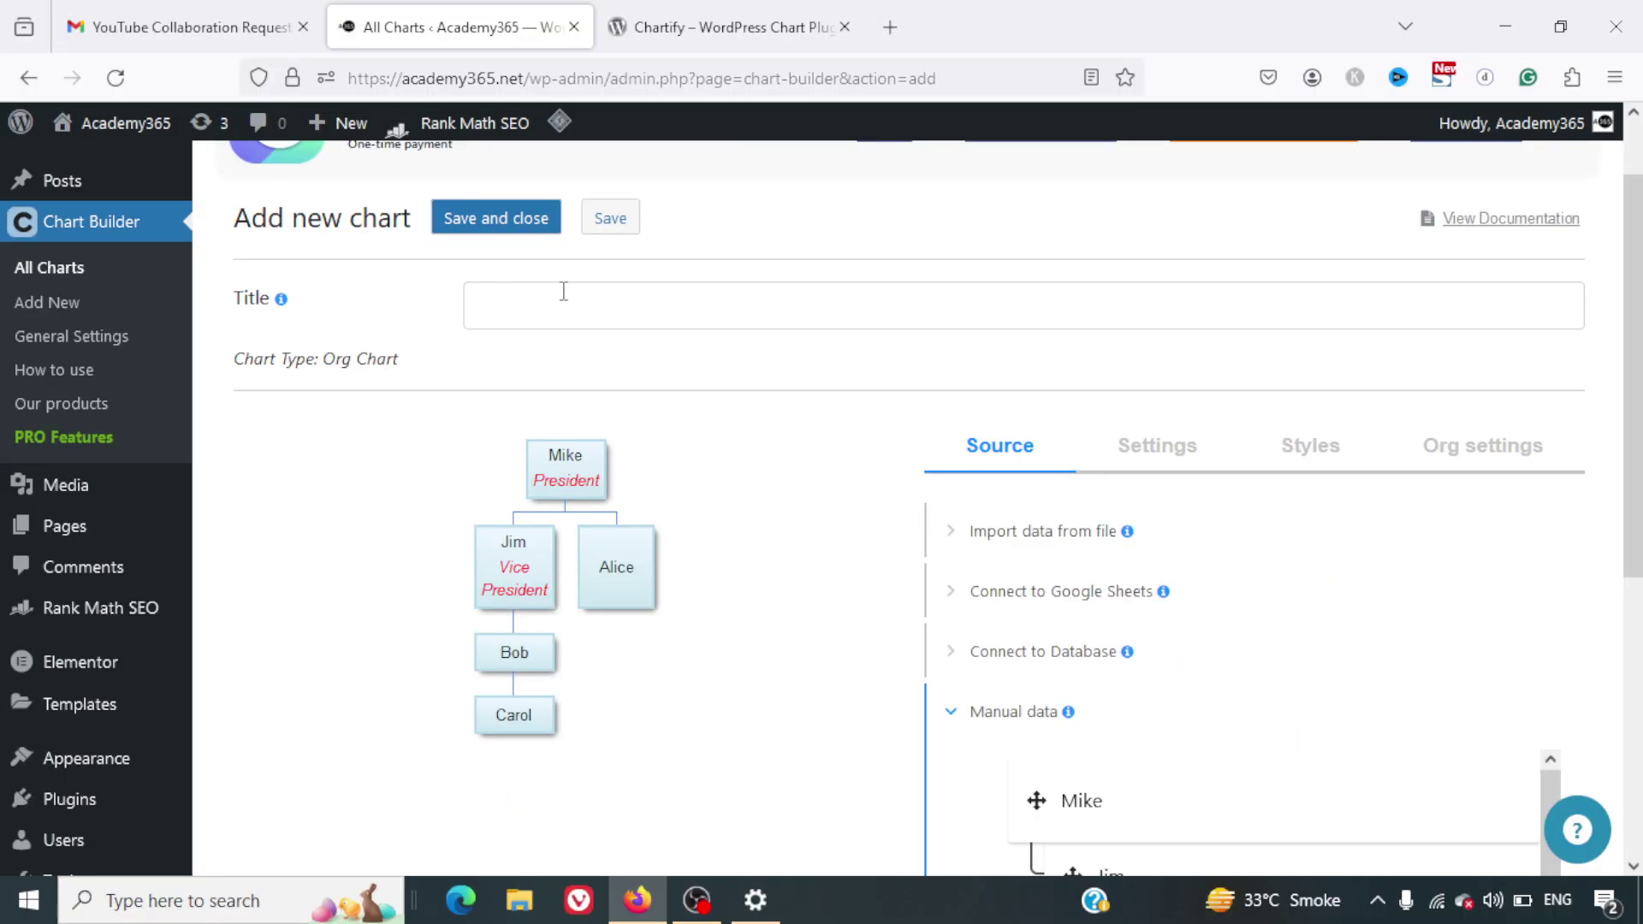
# Step: Title the chart 'A365 Org Chart'
pyautogui.click(616, 291)
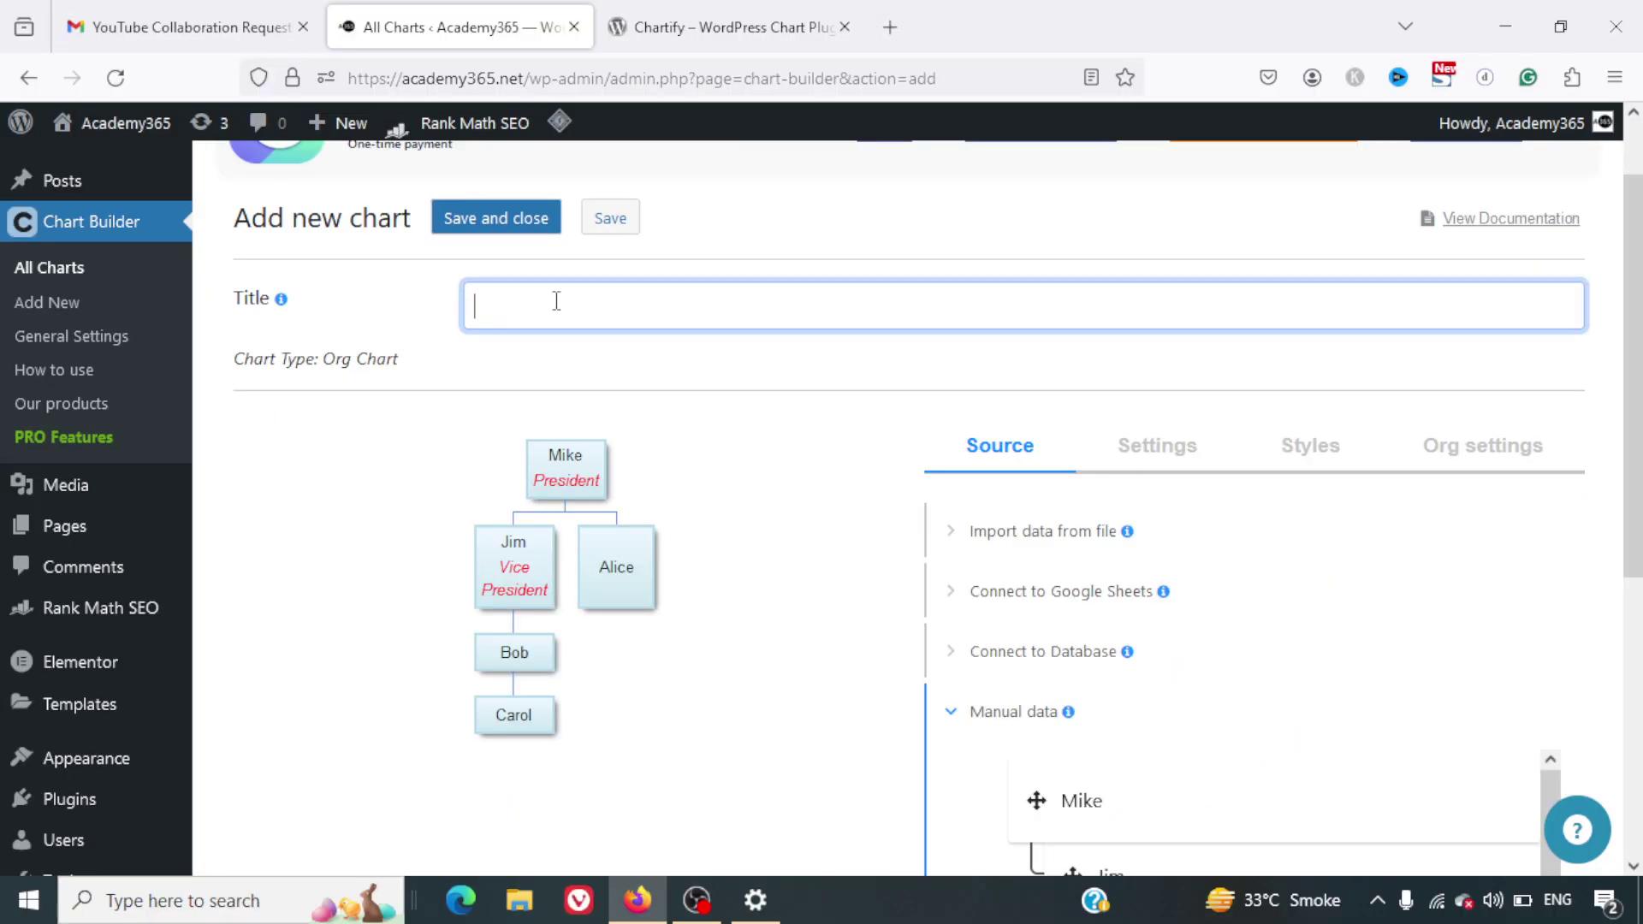
pyautogui.write('A365 Org Char')
pyautogui.scroll(-2, 847, 477)
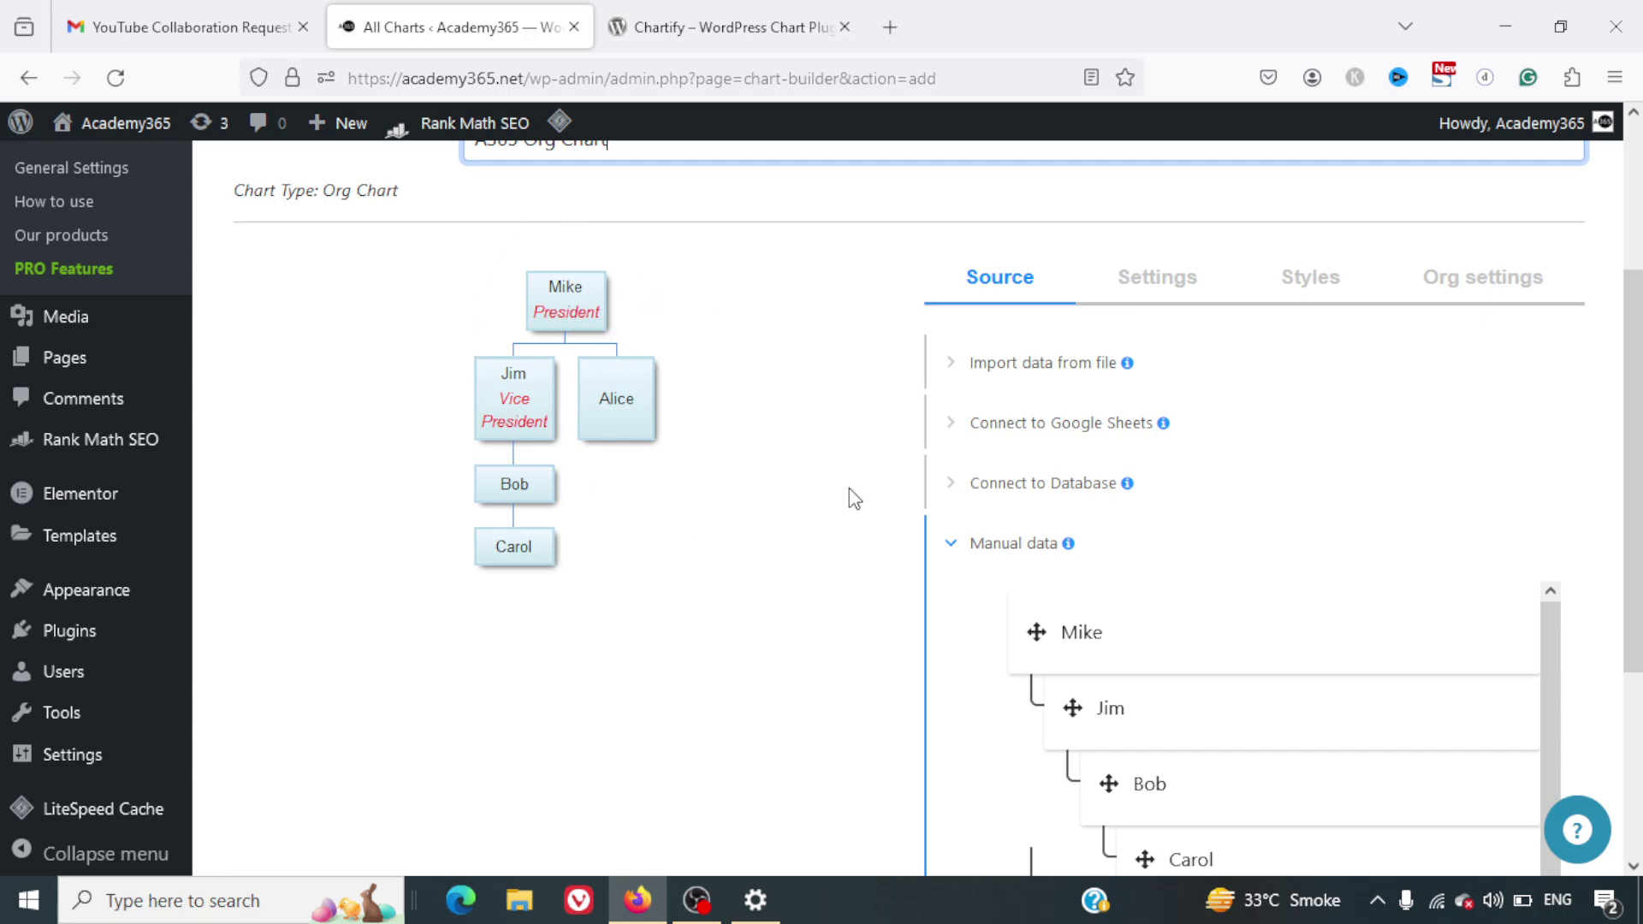
pyautogui.click(1065, 368)
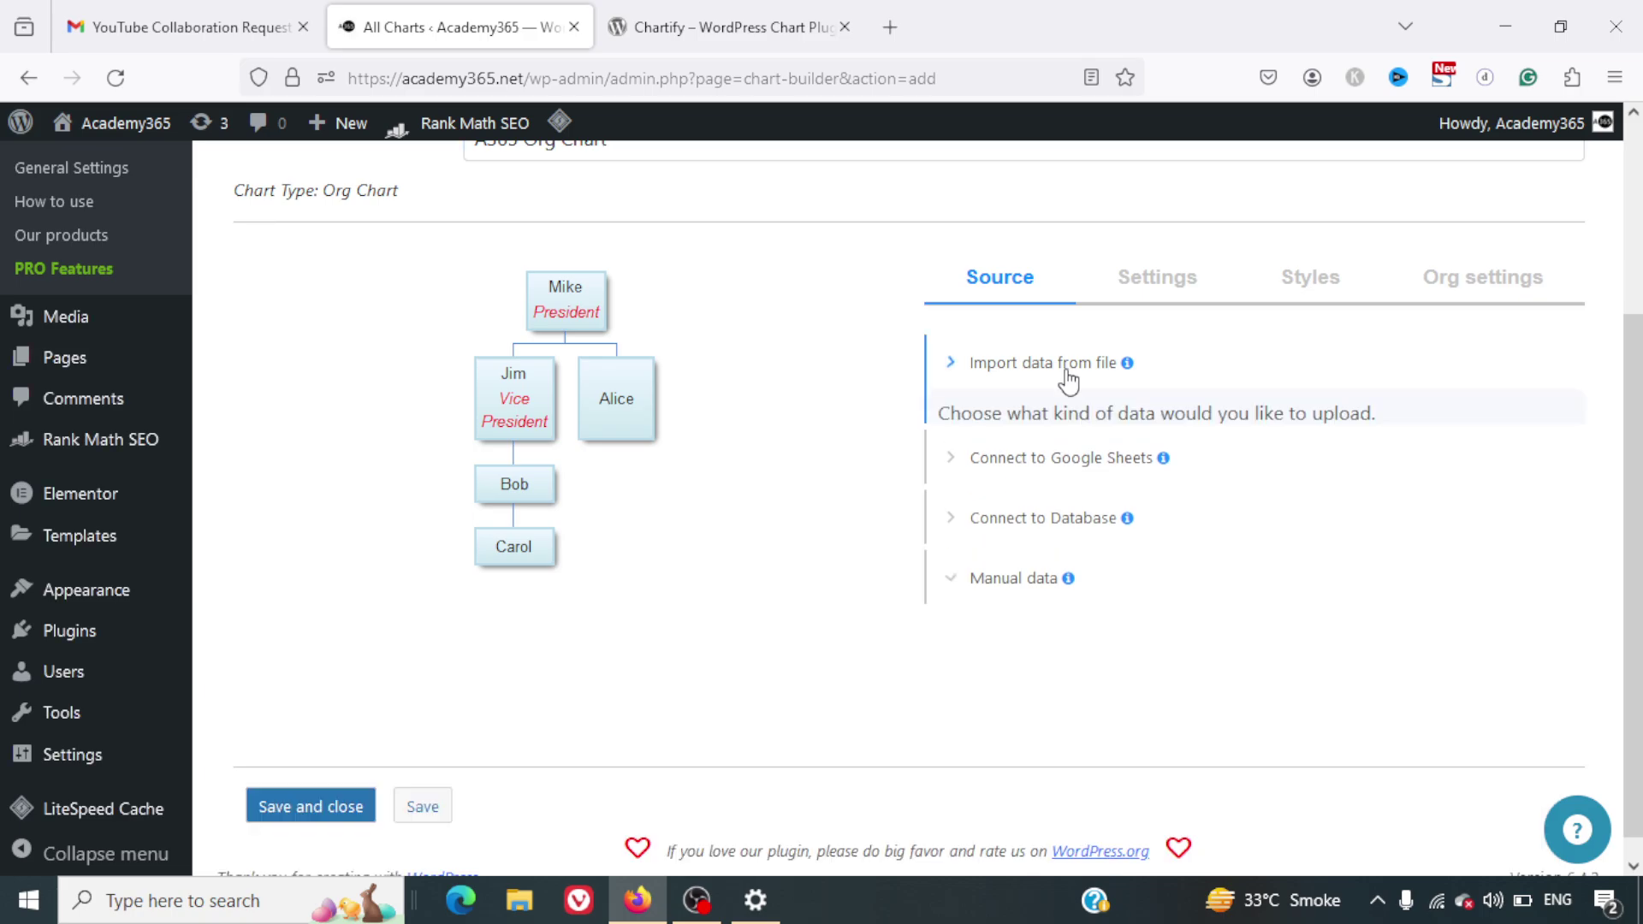
pyautogui.moveTo(1054, 510)
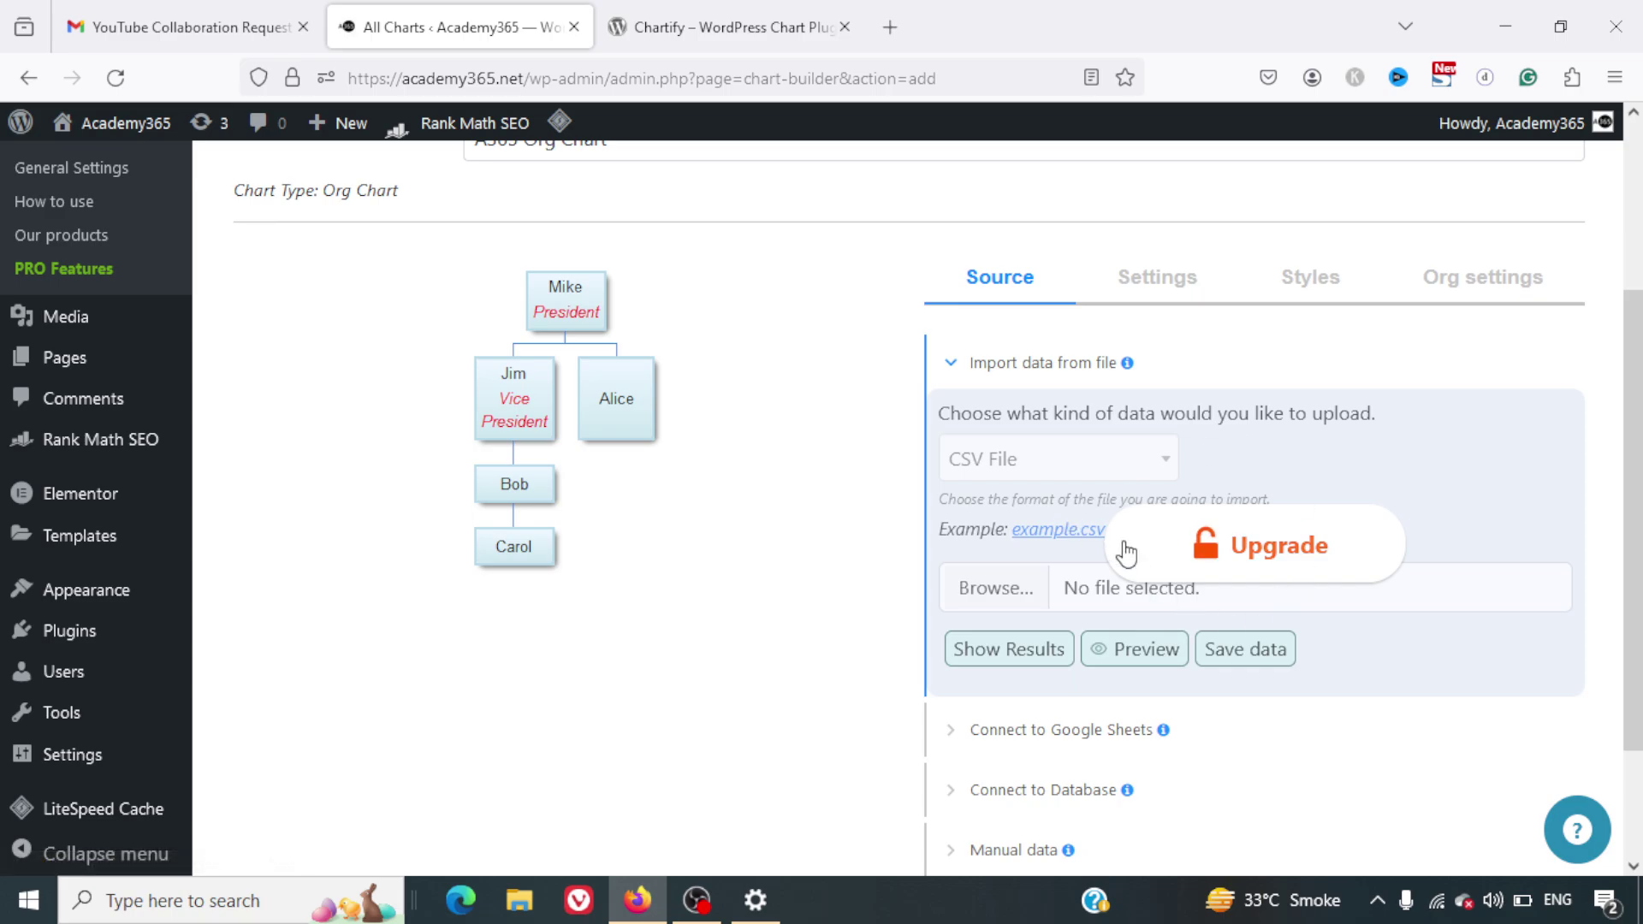
pyautogui.click(1009, 366)
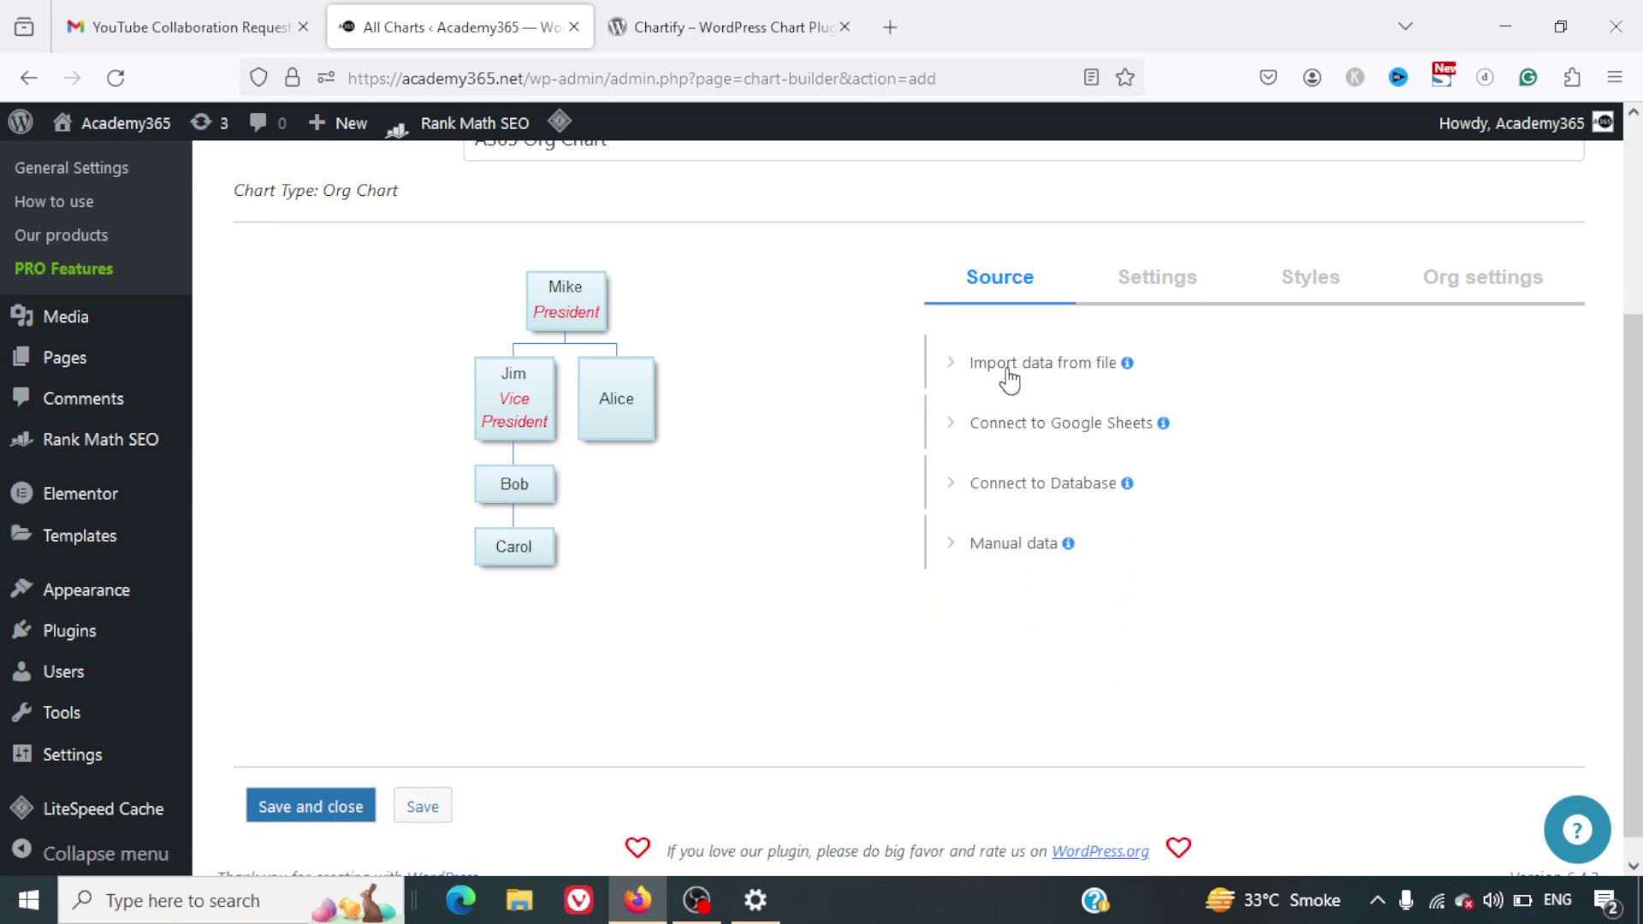
pyautogui.click(1027, 443)
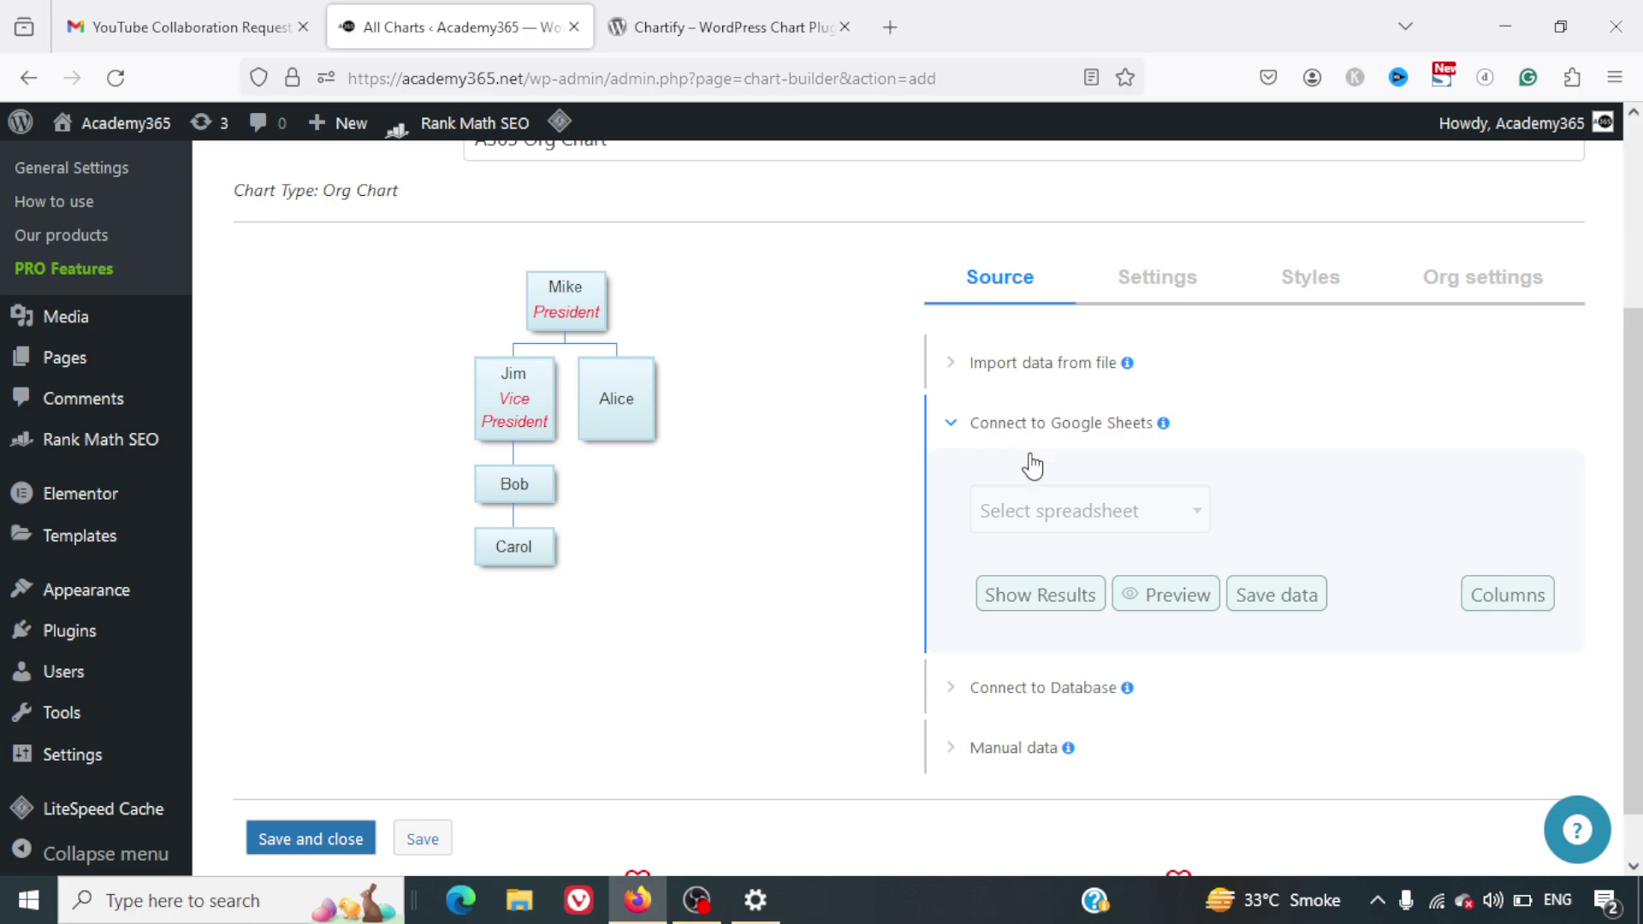
pyautogui.click(1034, 445)
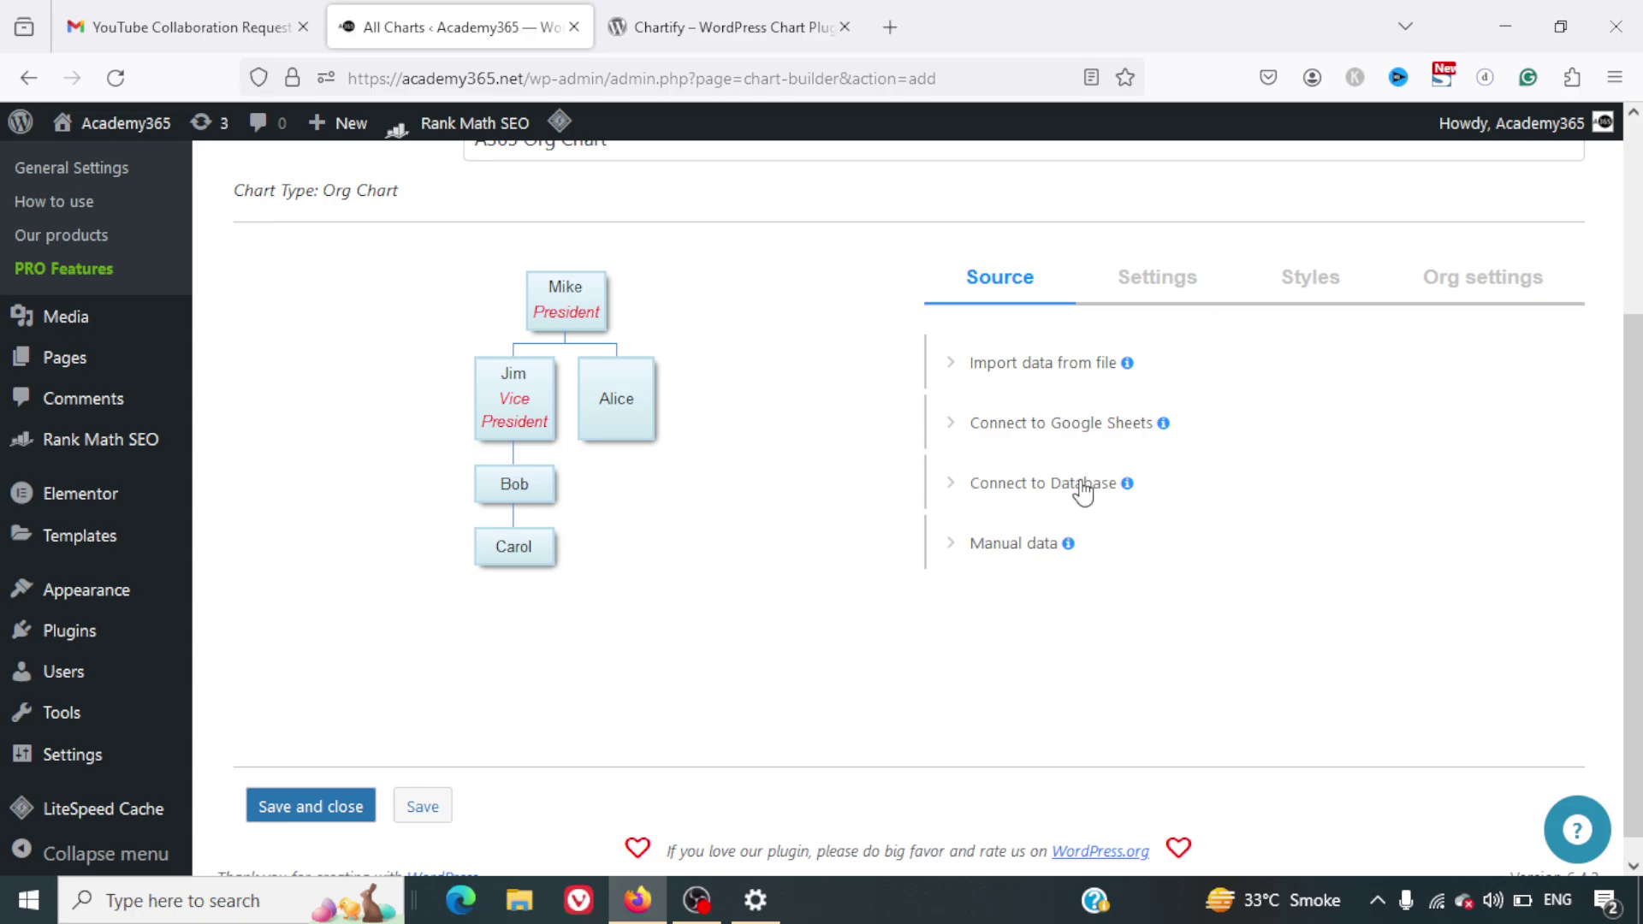
# Step: In the manual data tree, nest the bottom sample person under the one above, then preview
pyautogui.click(1022, 544)
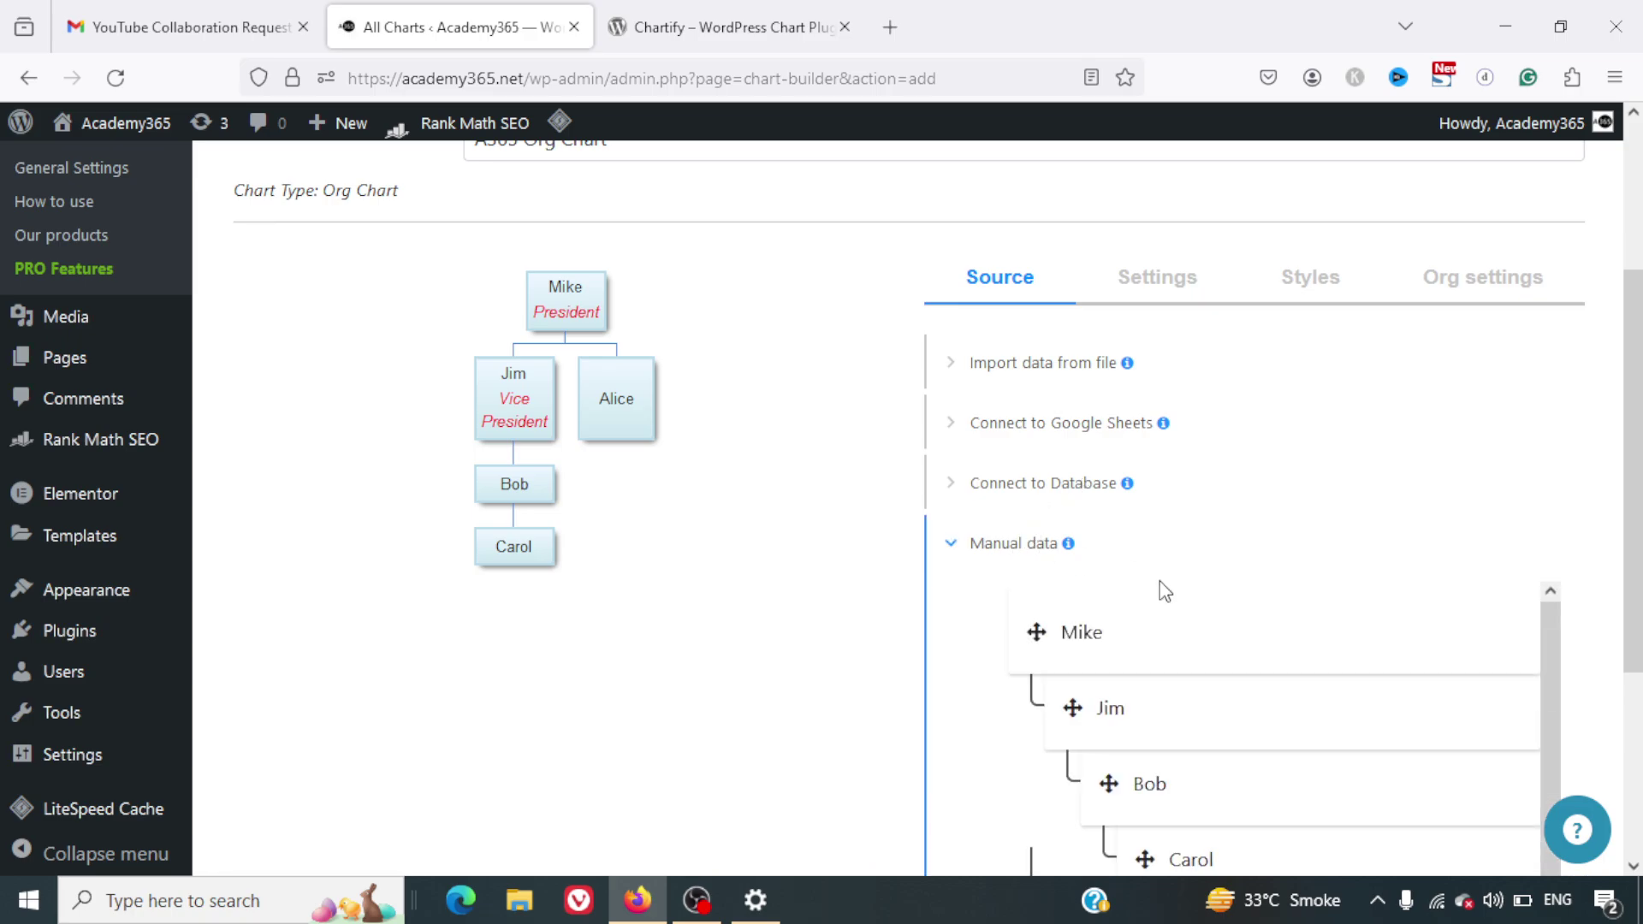
pyautogui.scroll(-1, 1165, 592)
pyautogui.scroll(-3, 1435, 563)
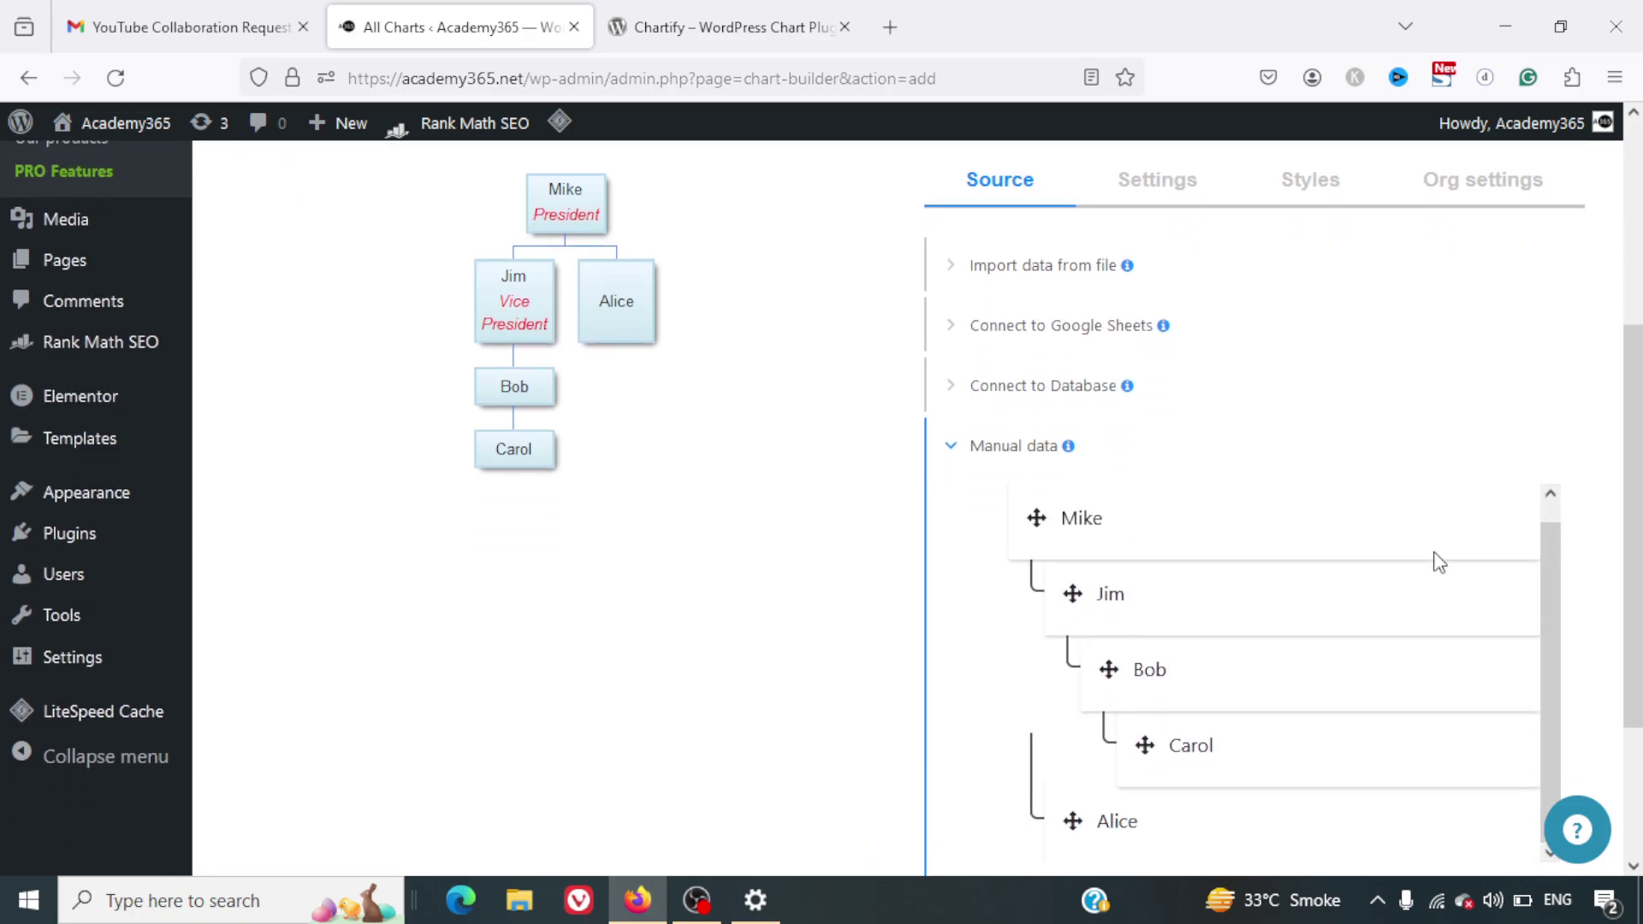
pyautogui.scroll(-1, 1433, 557)
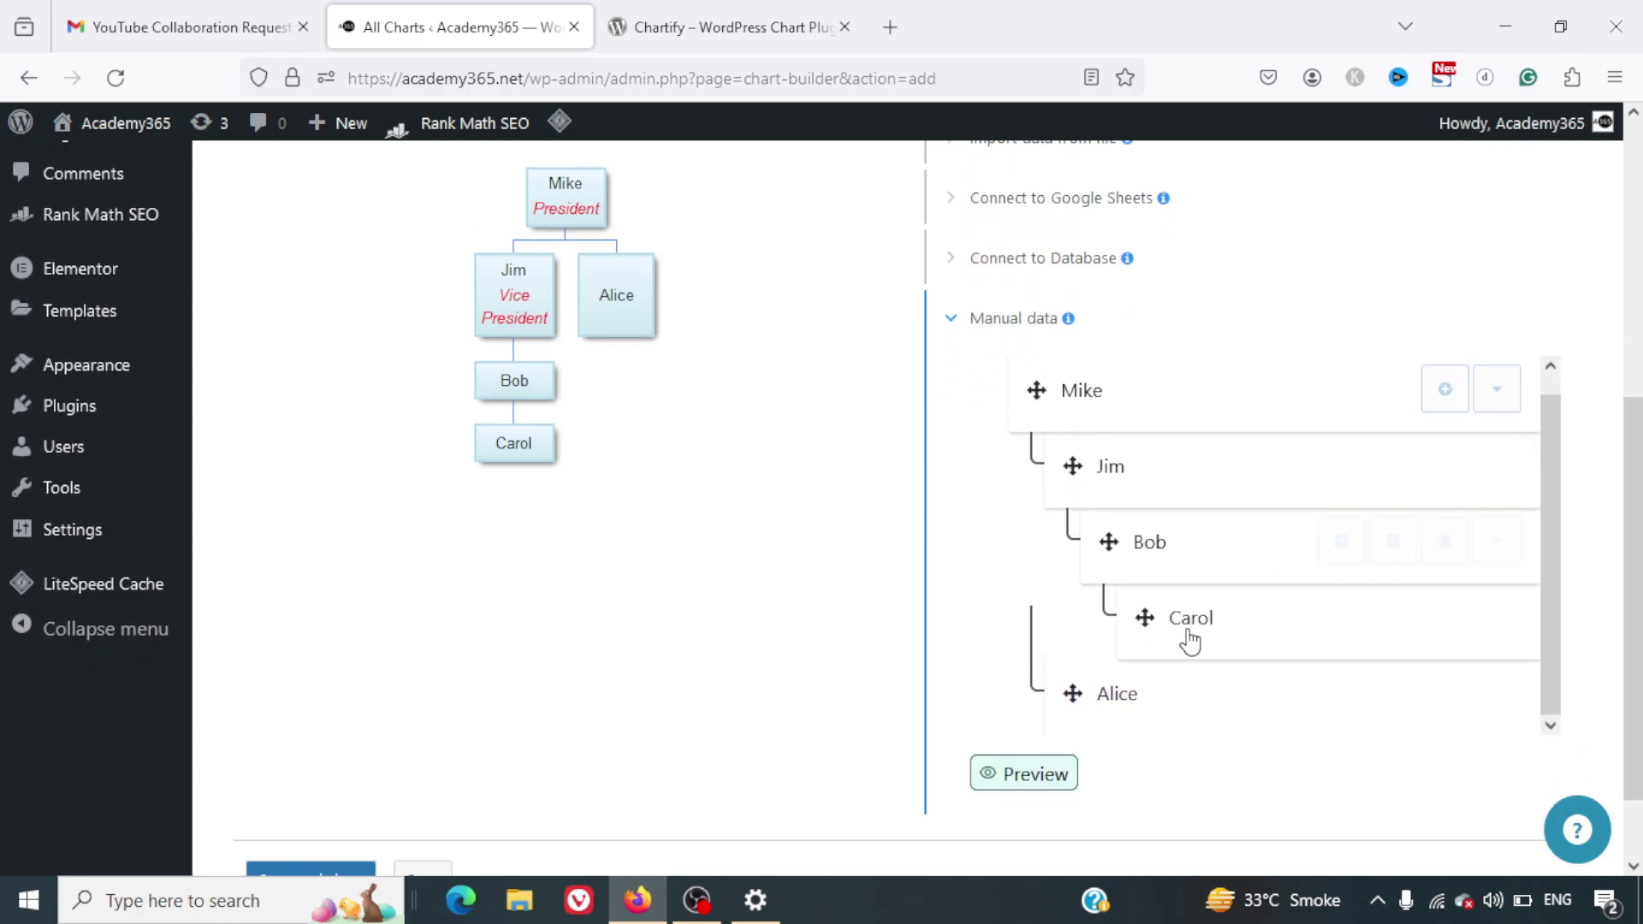
pyautogui.scroll(1, 1186, 639)
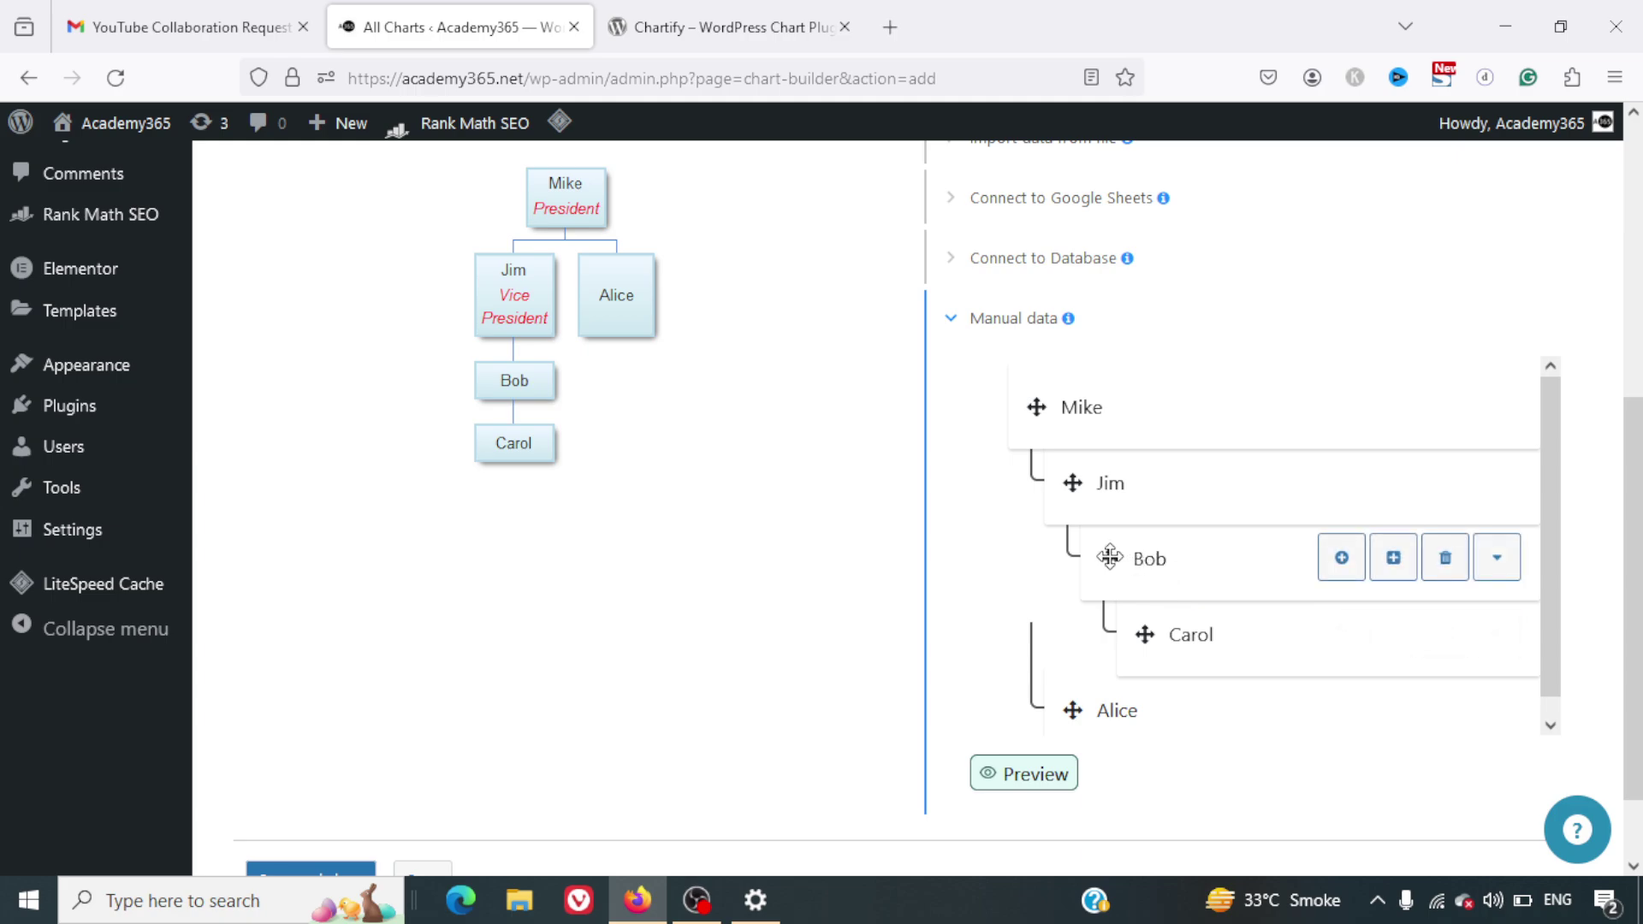
pyautogui.moveTo(1075, 710); pyautogui.dragTo(1195, 727)
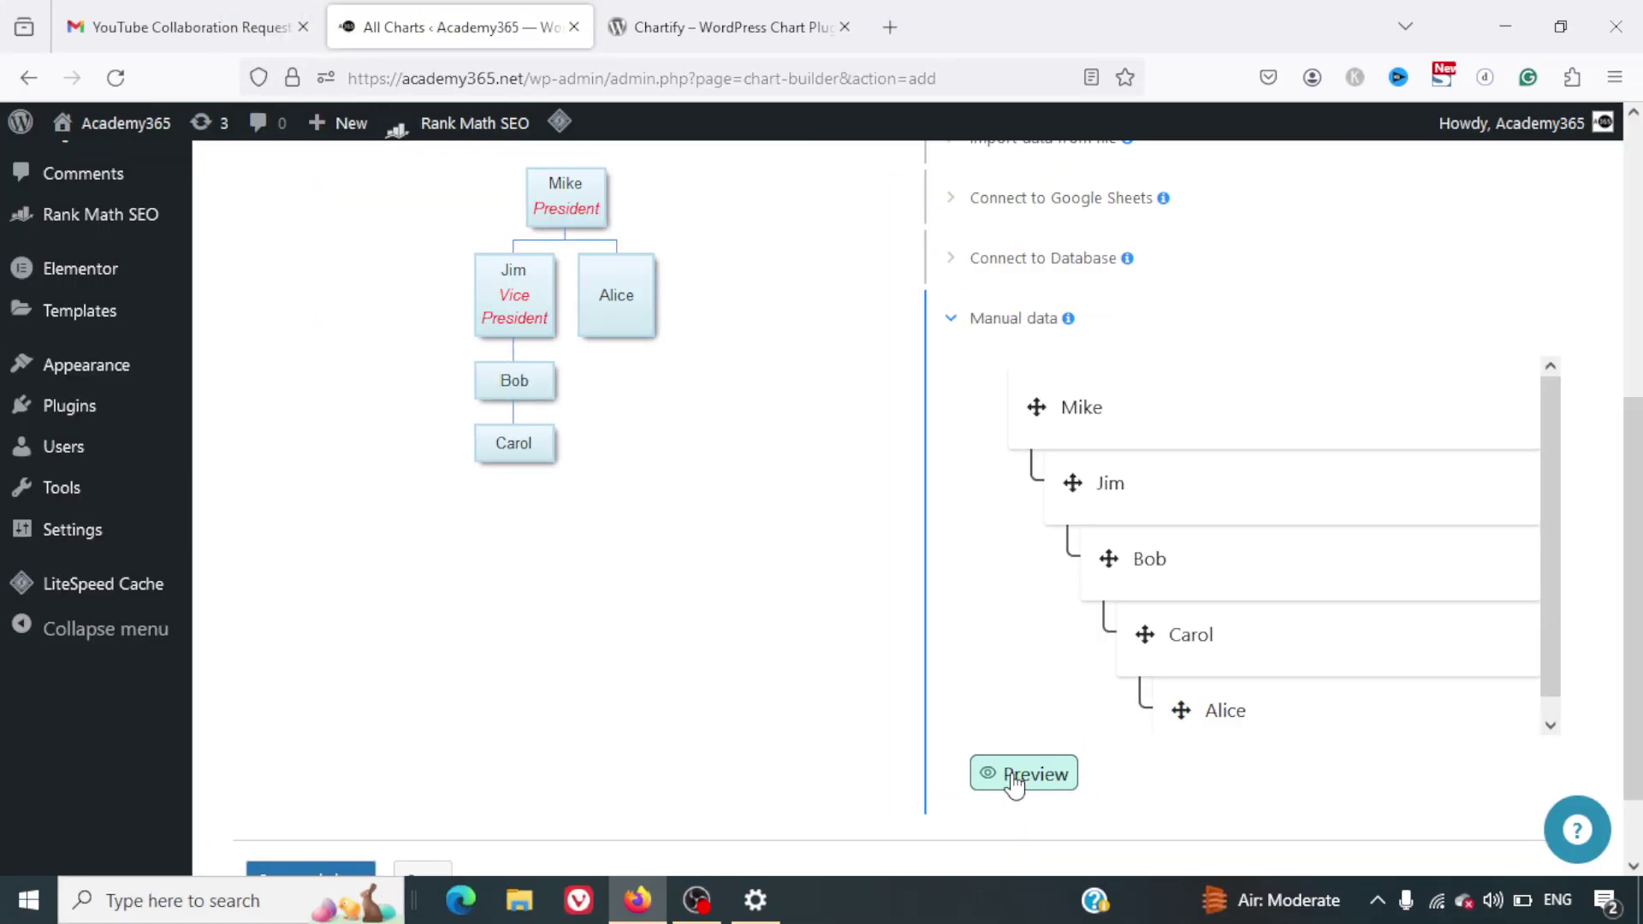
pyautogui.click(1035, 770)
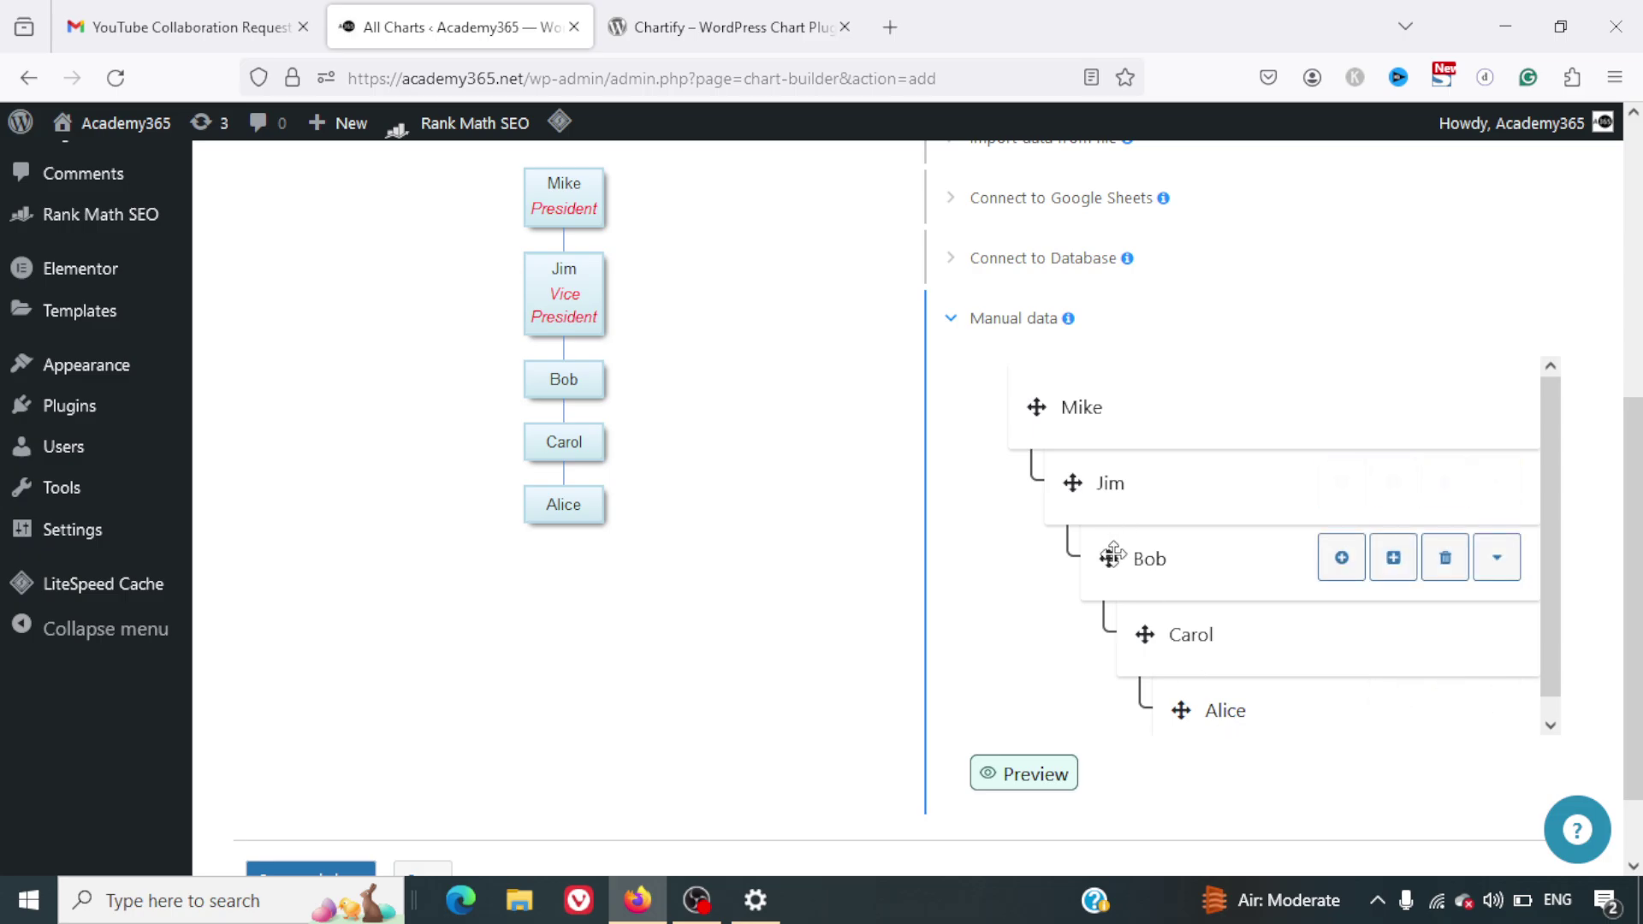
# Step: Move the third sample person's branch directly under the root, above the first child, and refresh the preview
pyautogui.moveTo(1077, 563); pyautogui.dragTo(990, 605)
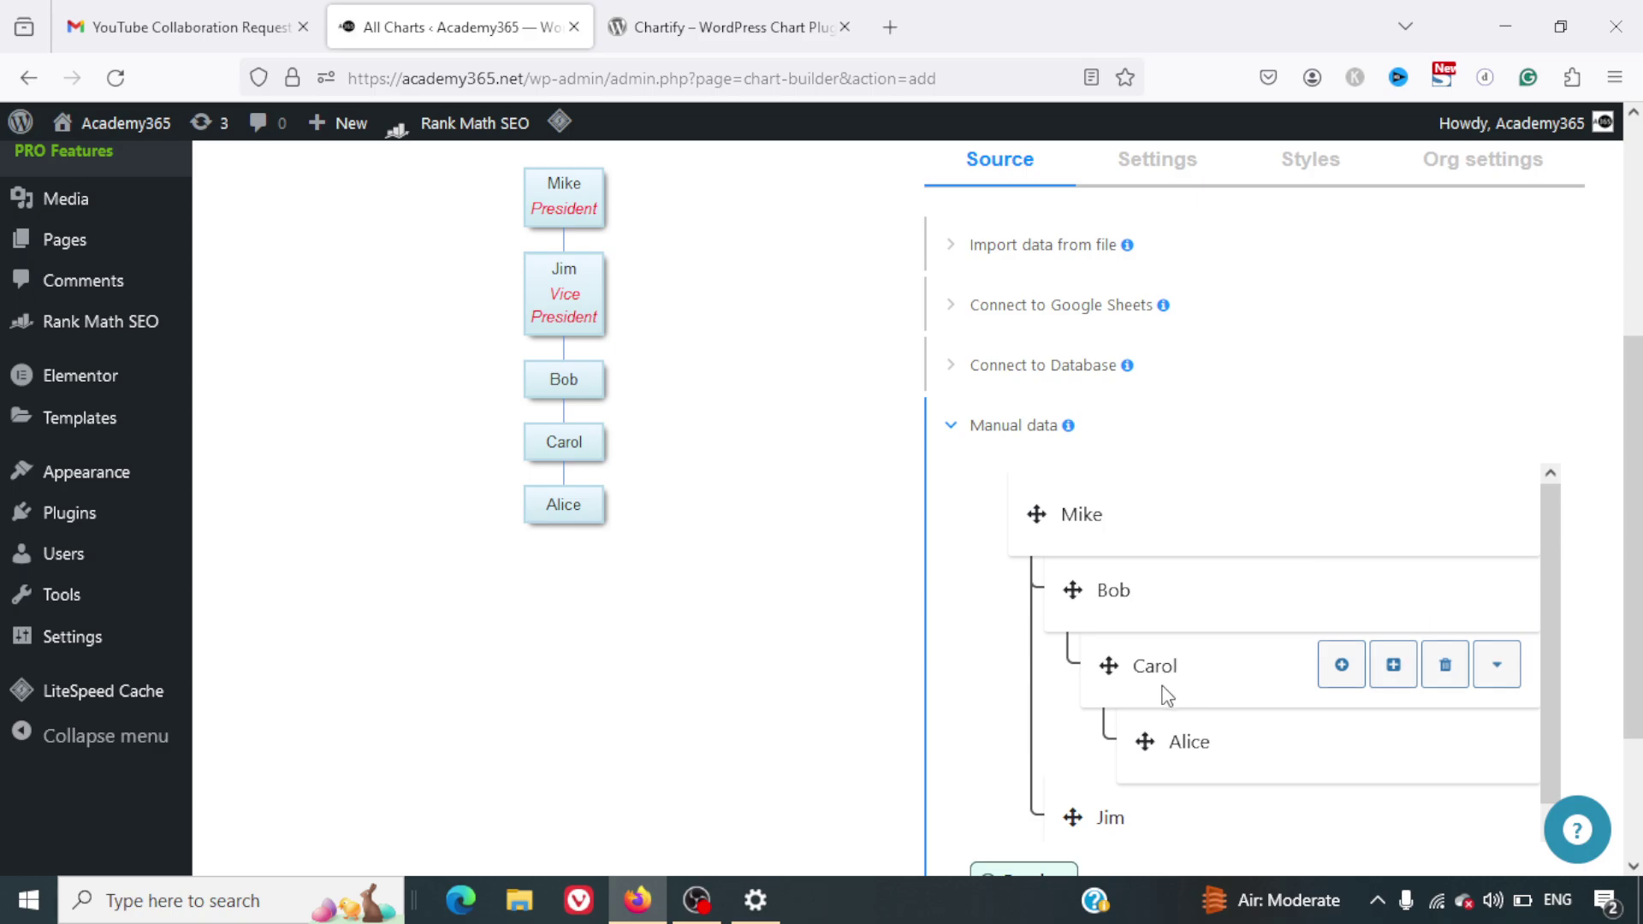
pyautogui.scroll(-2, 1039, 742)
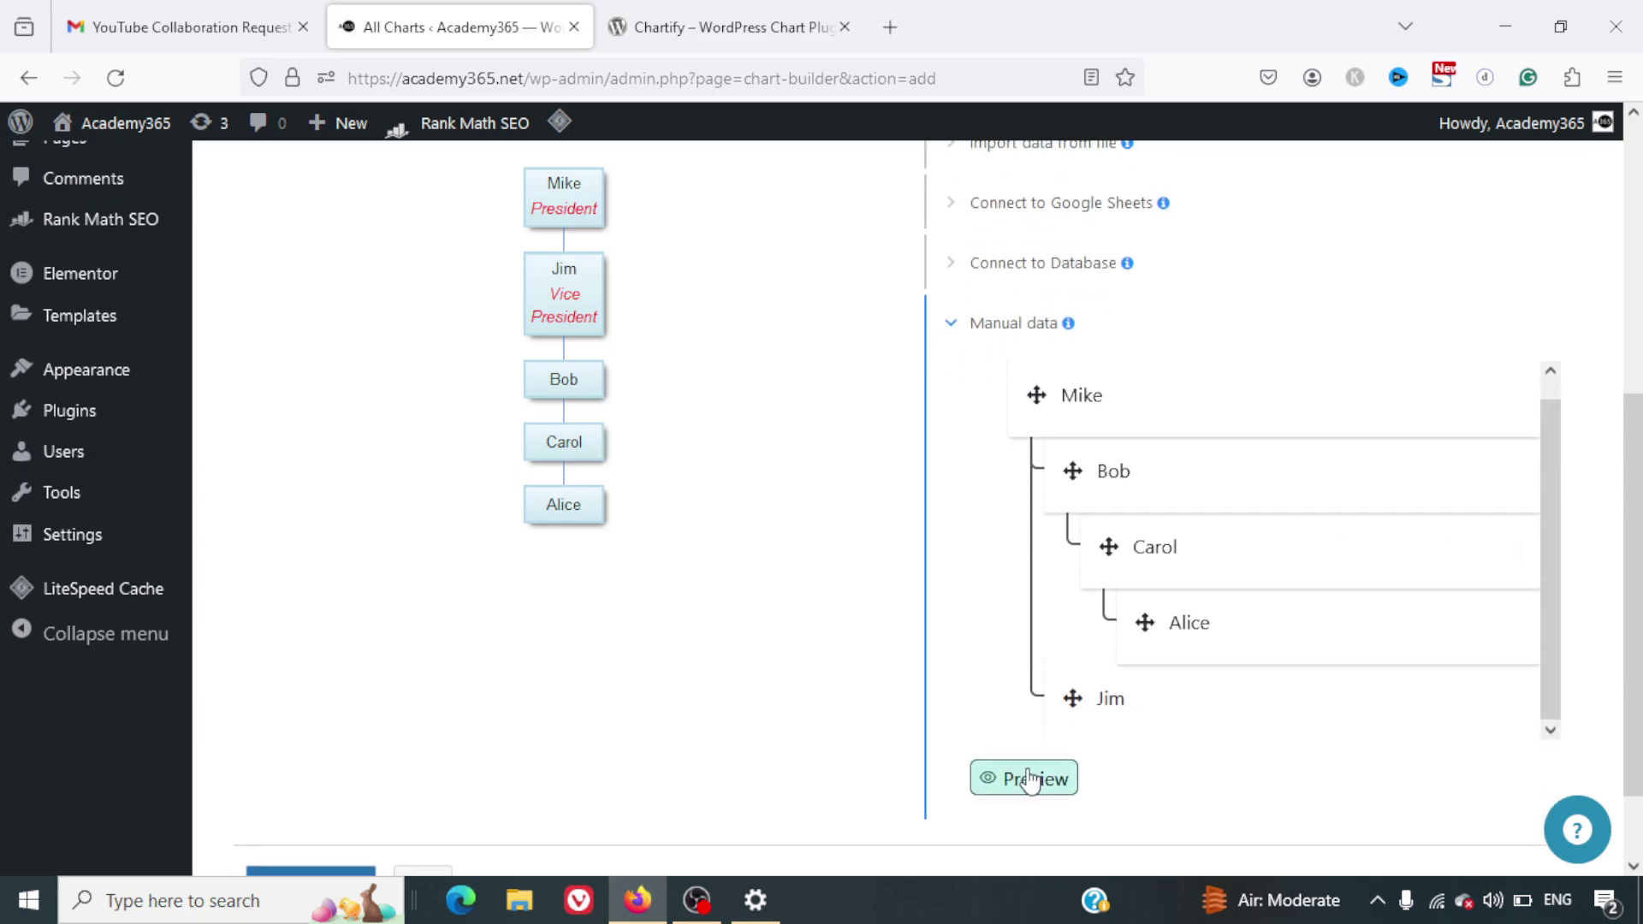
pyautogui.click(1029, 778)
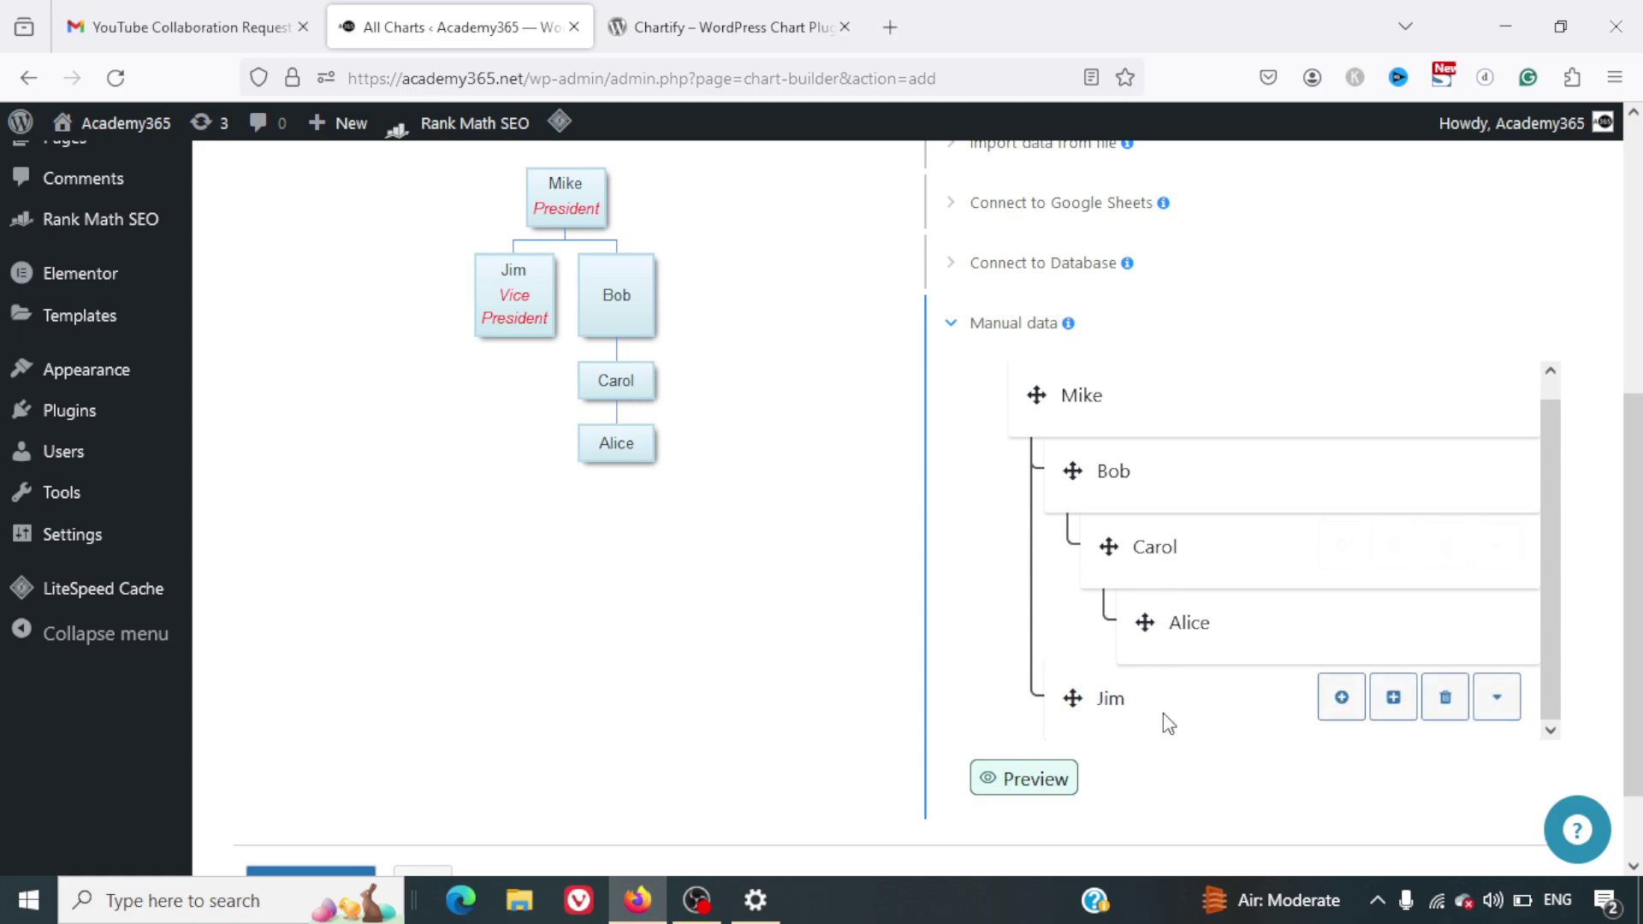
# Step: Add two new child nodes, New Branch 6 and New Branch 7, under the same parent
pyautogui.click(1331, 718)
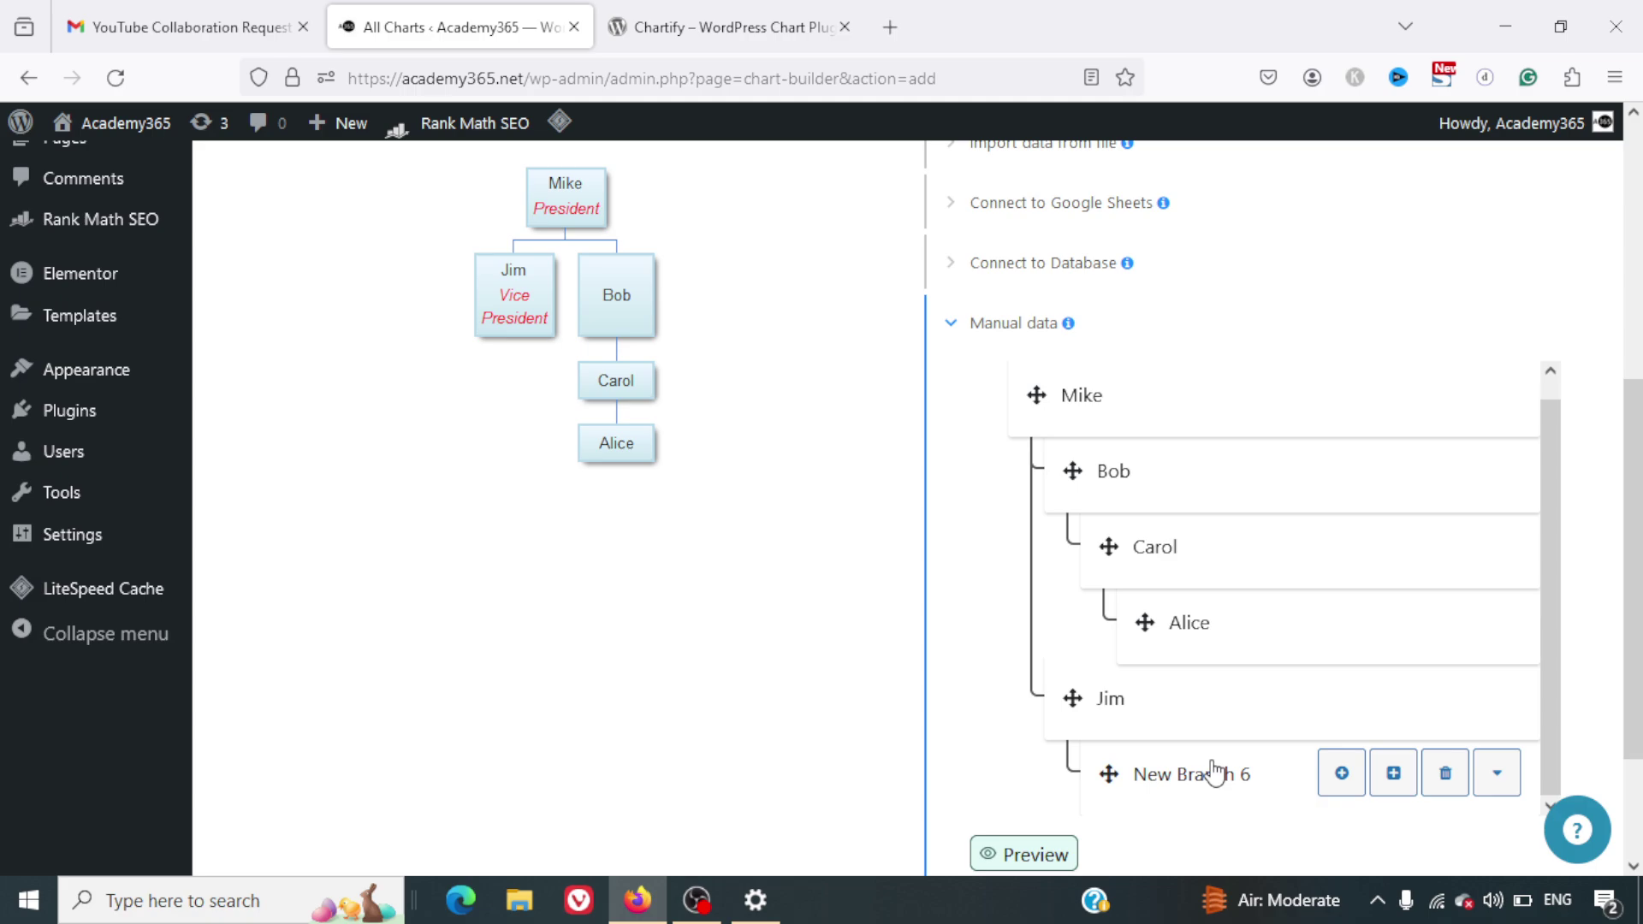
pyautogui.scroll(-2, 1214, 774)
pyautogui.moveTo(1343, 630)
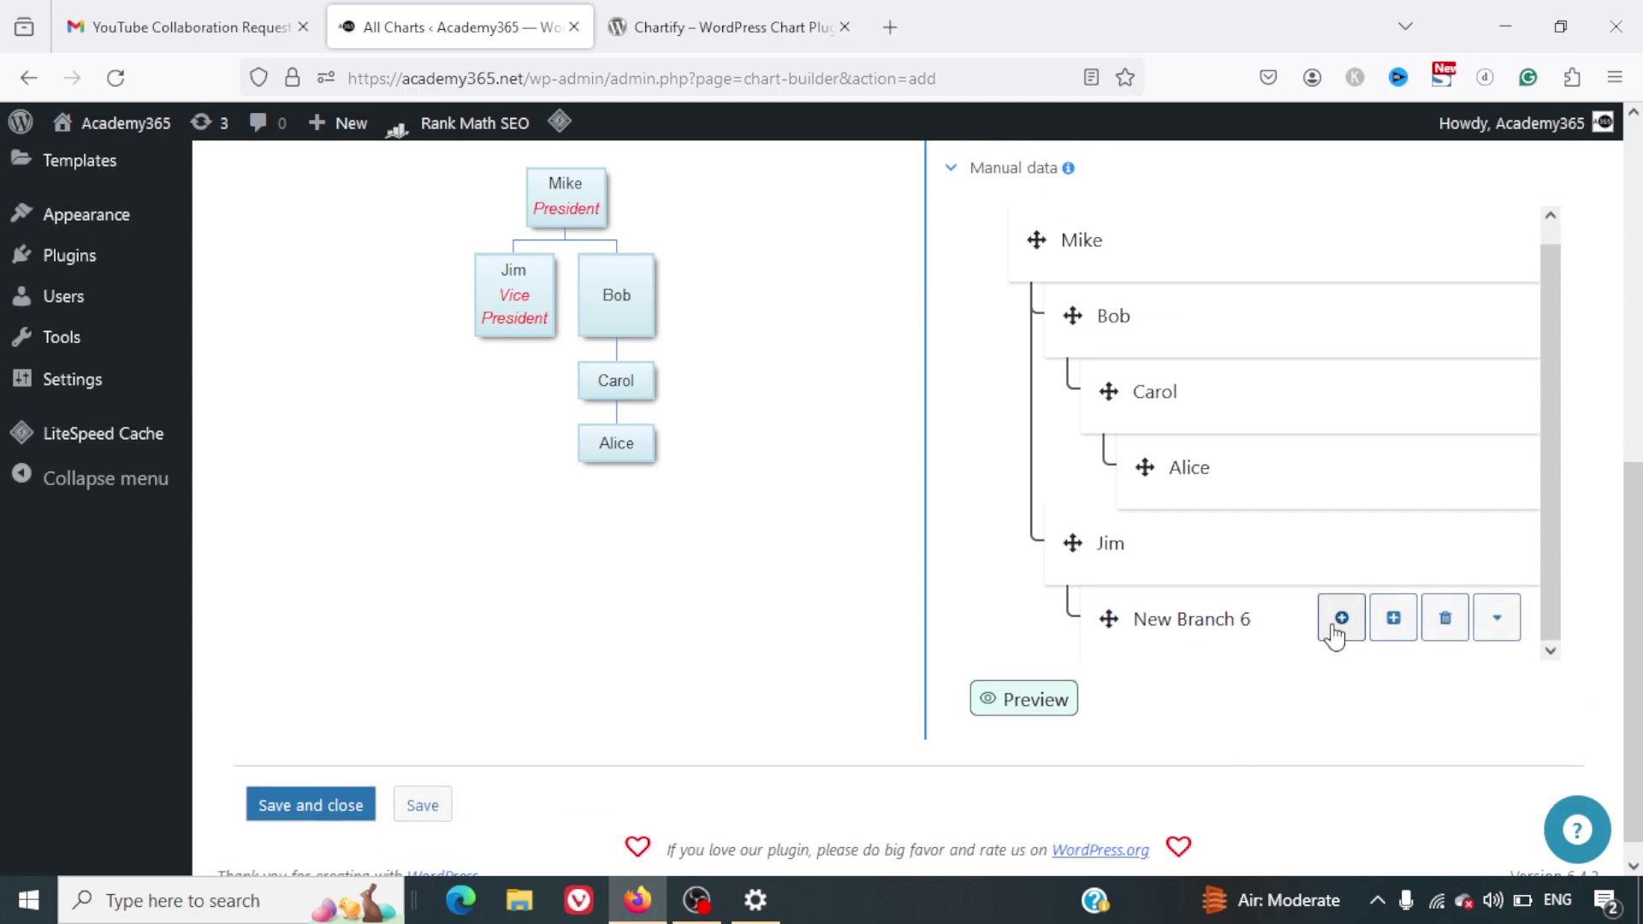
pyautogui.click(1393, 618)
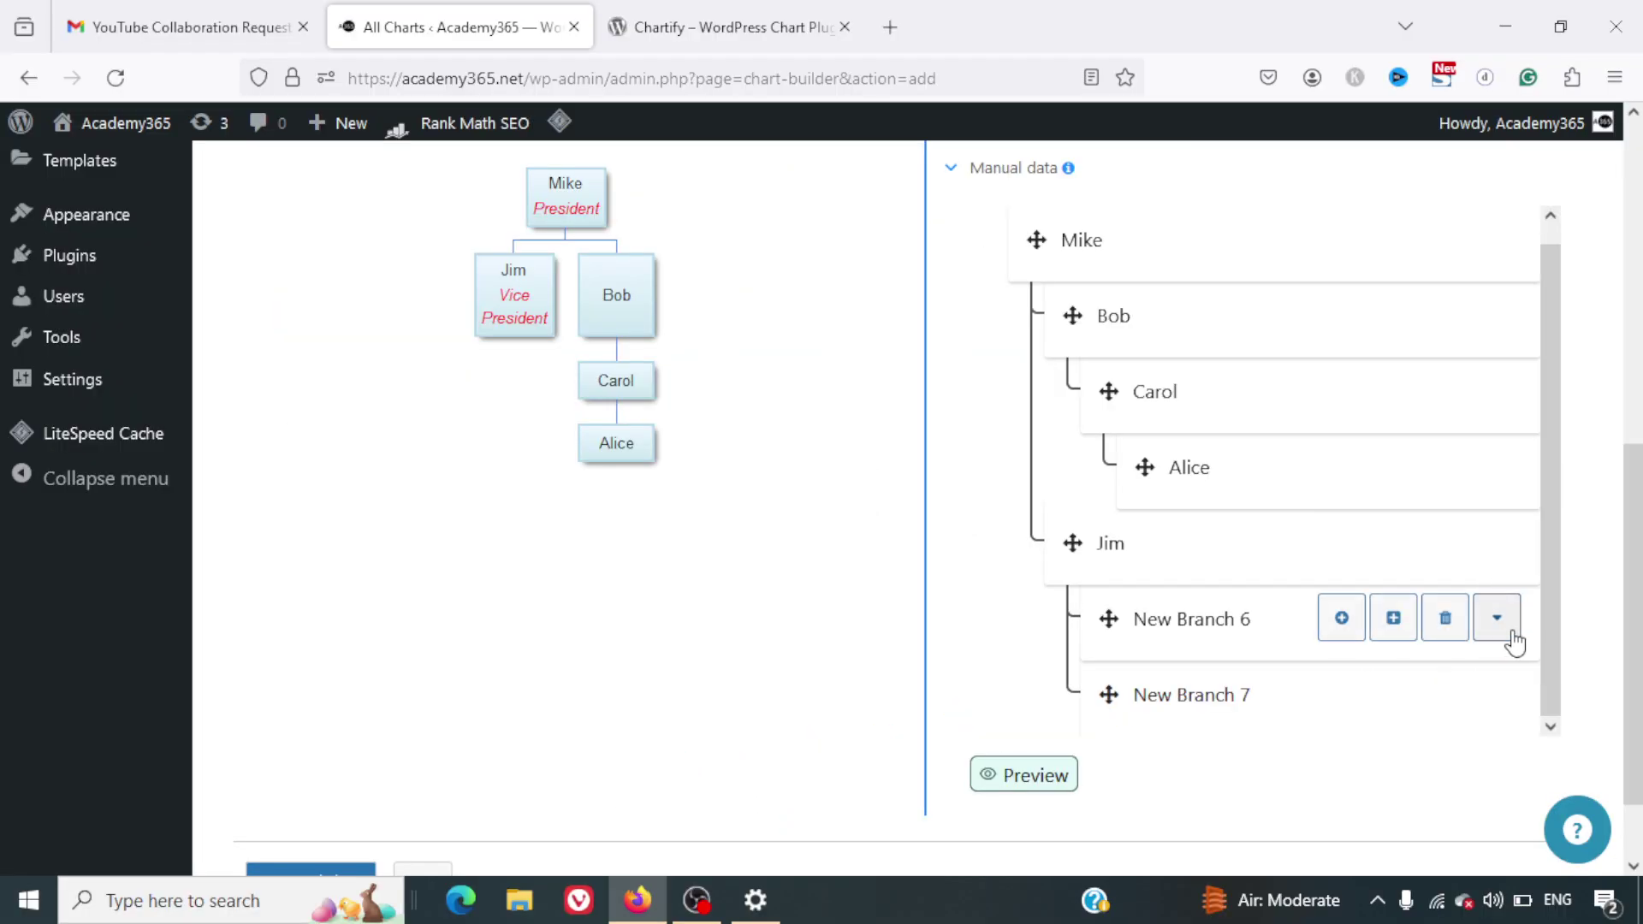
# Step: Rename New Branch 6 to the new person's name
pyautogui.click(1495, 623)
pyautogui.doubleClick(1270, 699)
pyautogui.tripleClick(1277, 712)
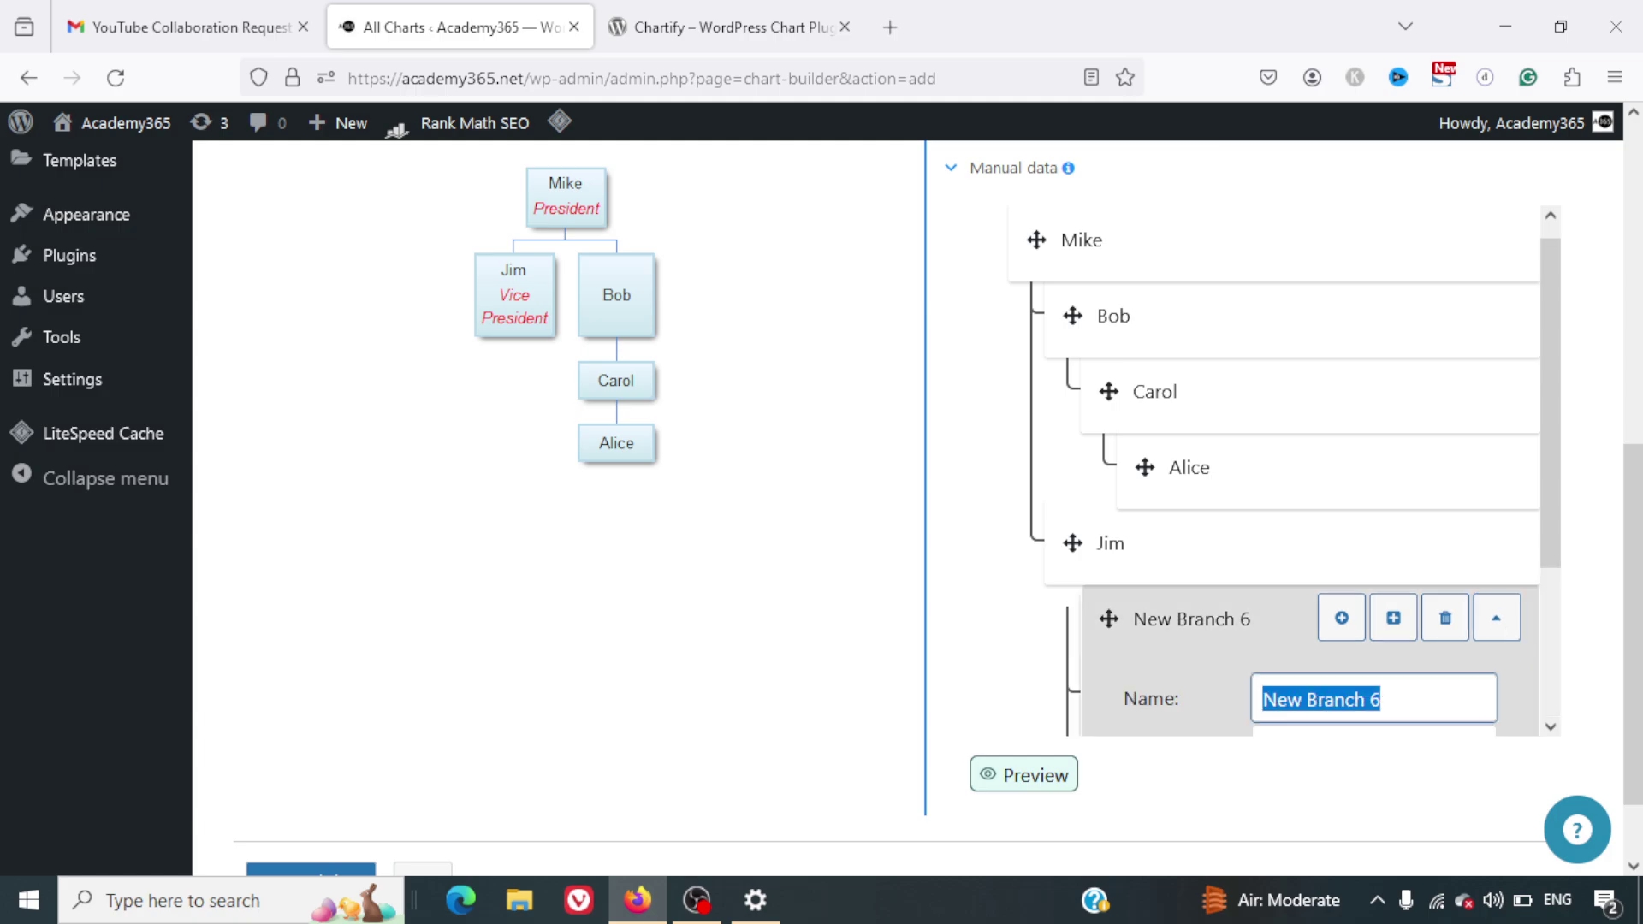
pyautogui.write('Rahul')
pyautogui.scroll(-3, 1356, 556)
# Step: Set the node's description and tooltip to 'Website Developer'
pyautogui.click(1327, 542)
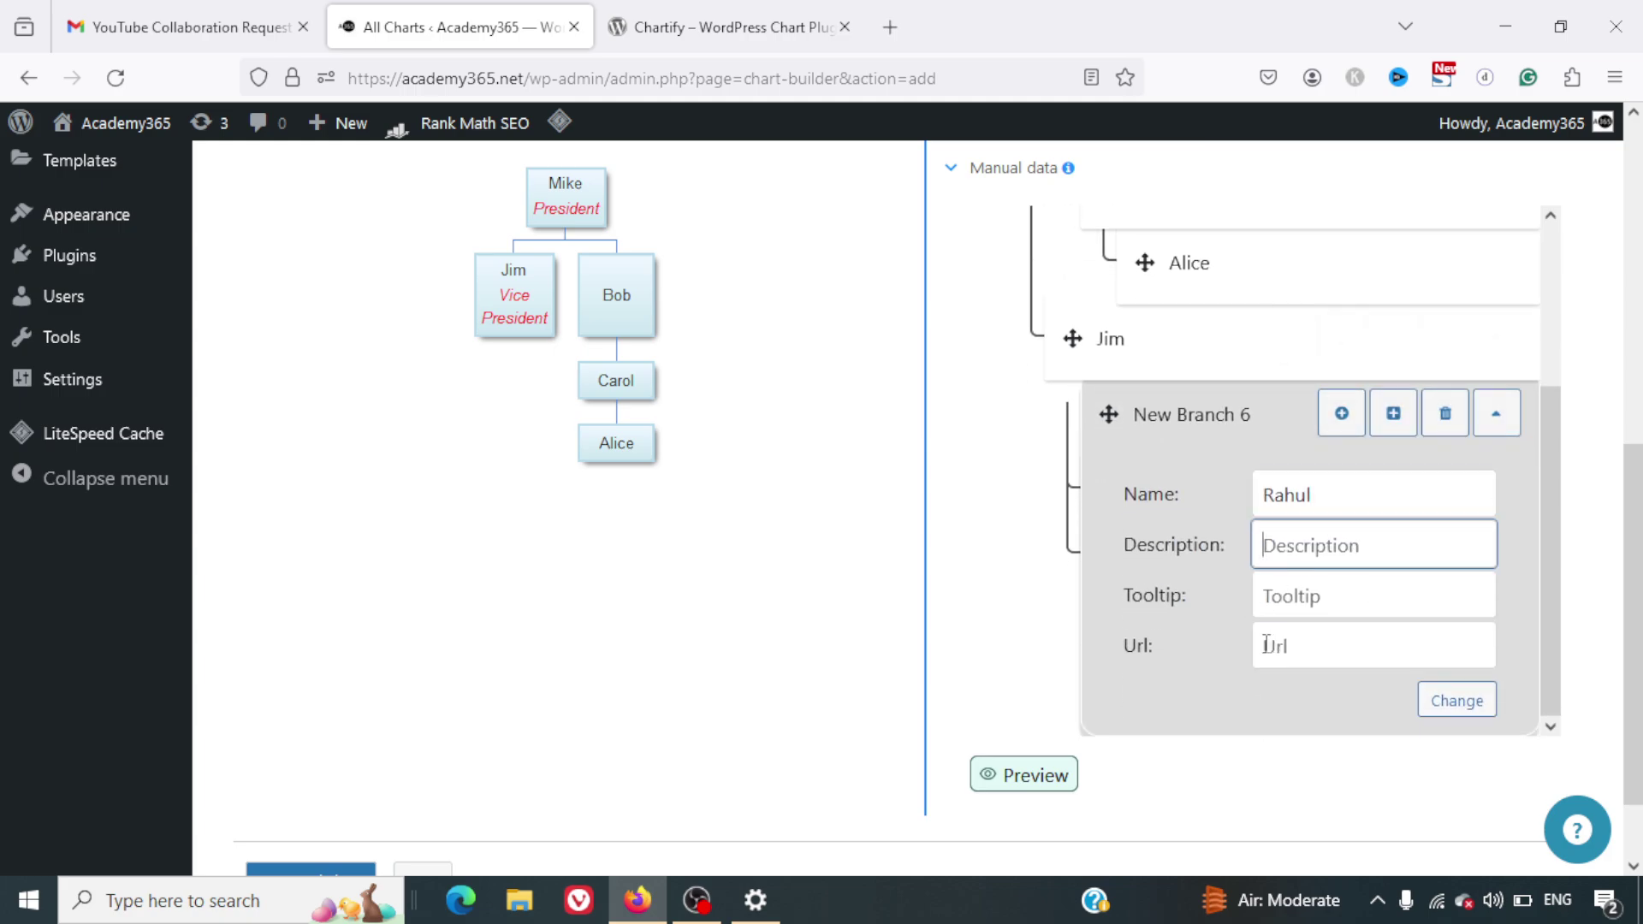
pyautogui.click(1284, 603)
pyautogui.hotkey('shift', 'Tab')
pyautogui.write('Website Developer')
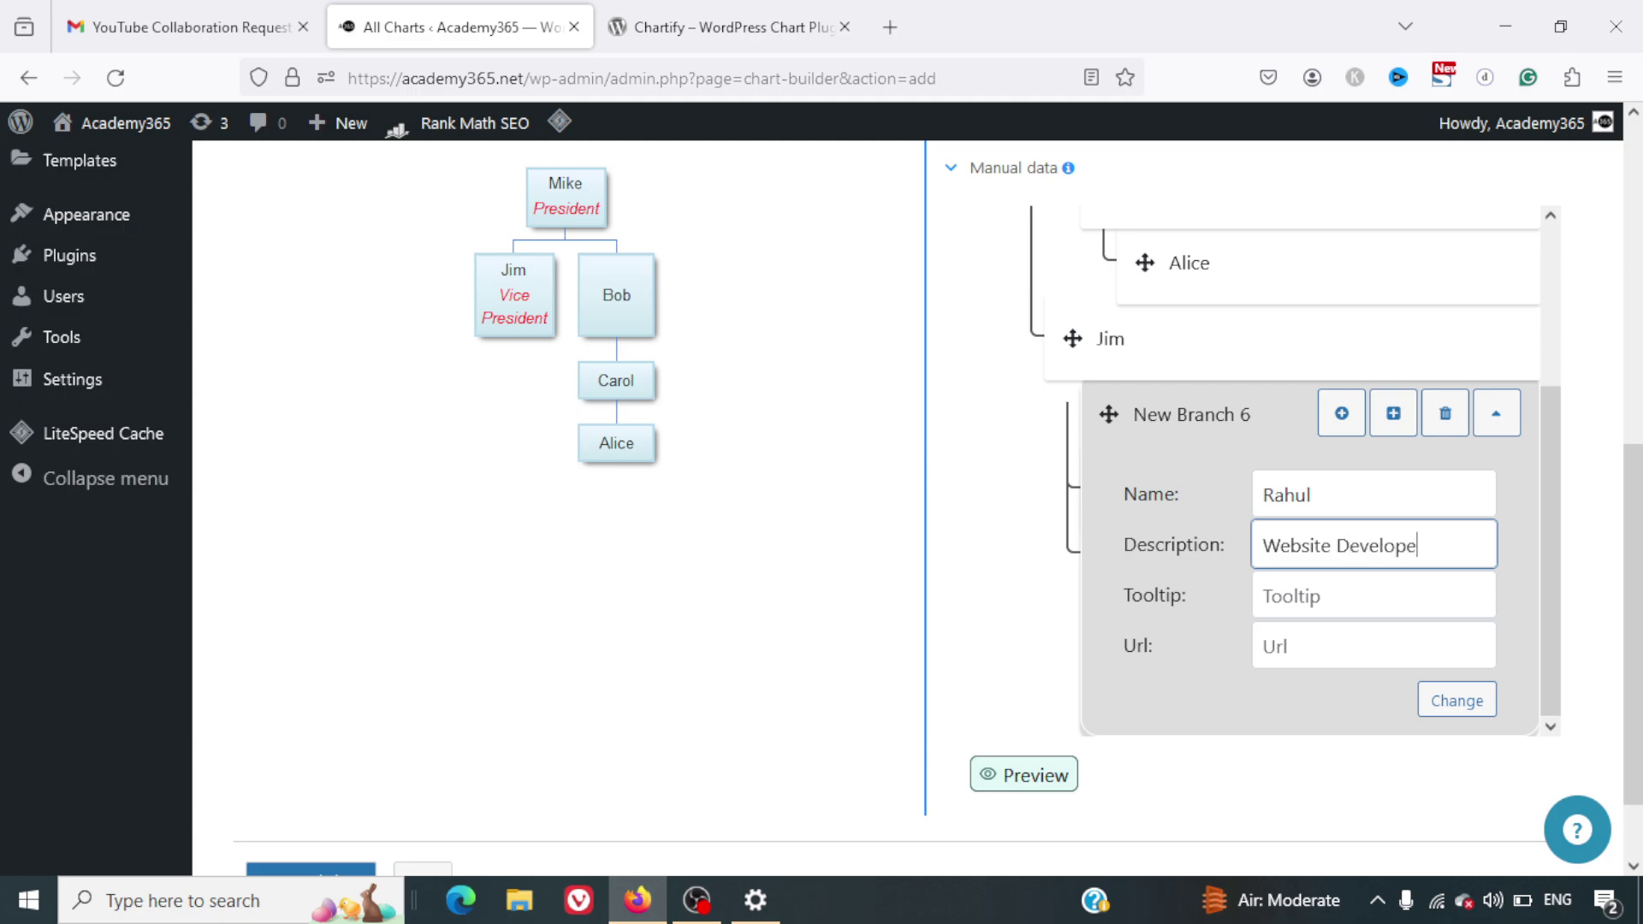
pyautogui.press('Tab')
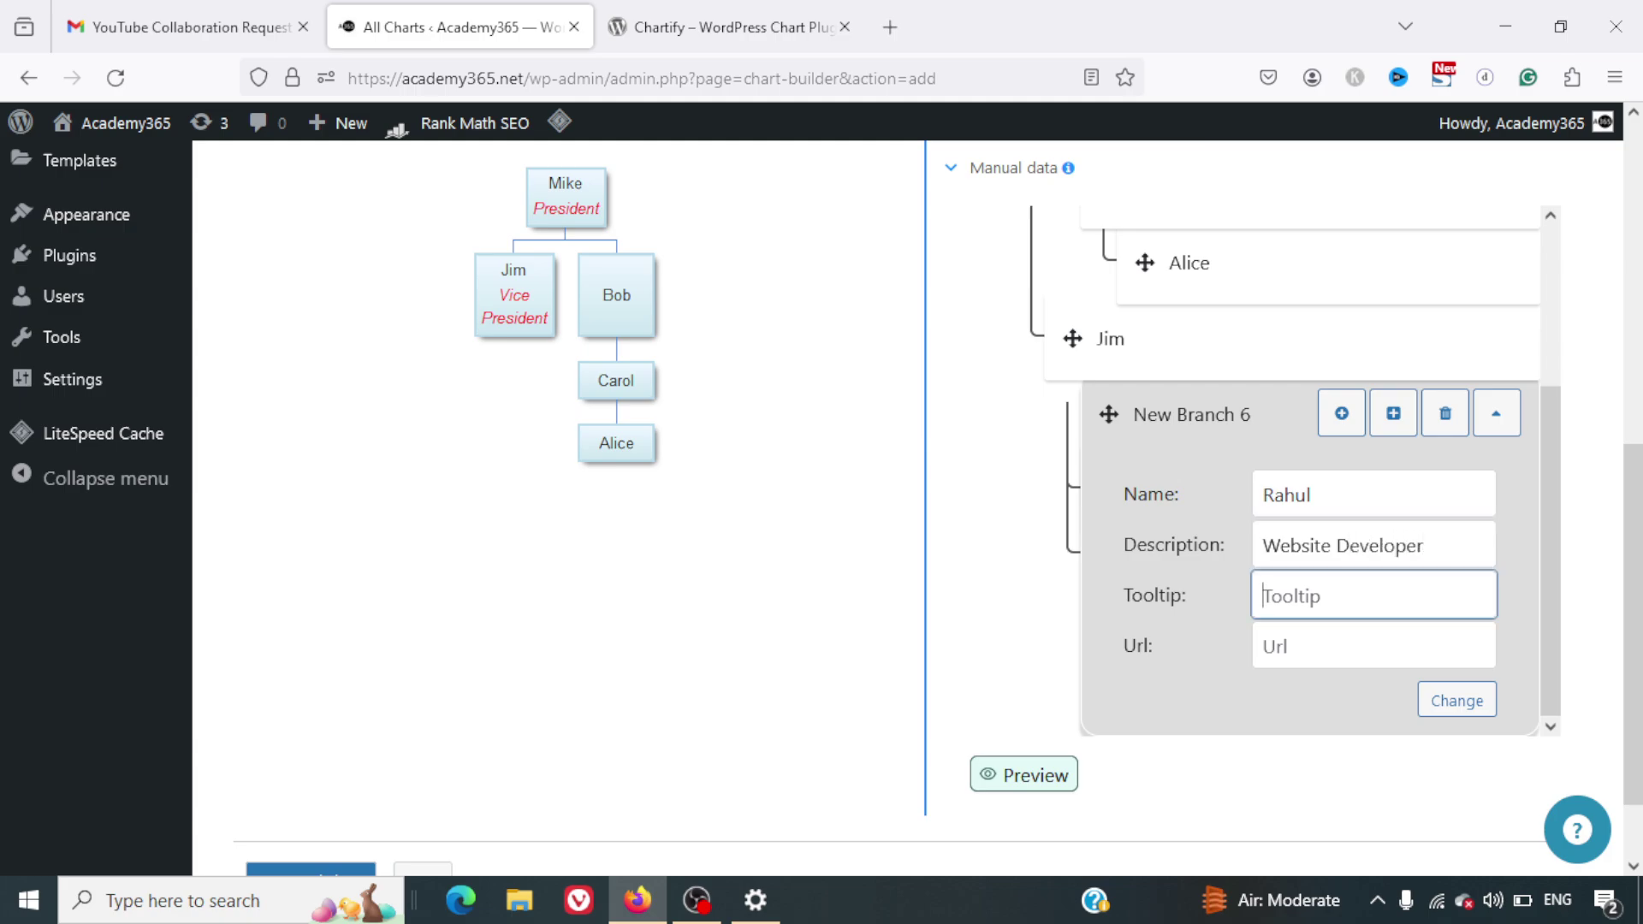
pyautogui.write('Website Develo')
pyautogui.write('pmen')
pyautogui.press('BackSpace')
pyautogui.press('BackSpace')
# Step: Enter the person's LinkedIn profile URL as the node link
pyautogui.click(1373, 645)
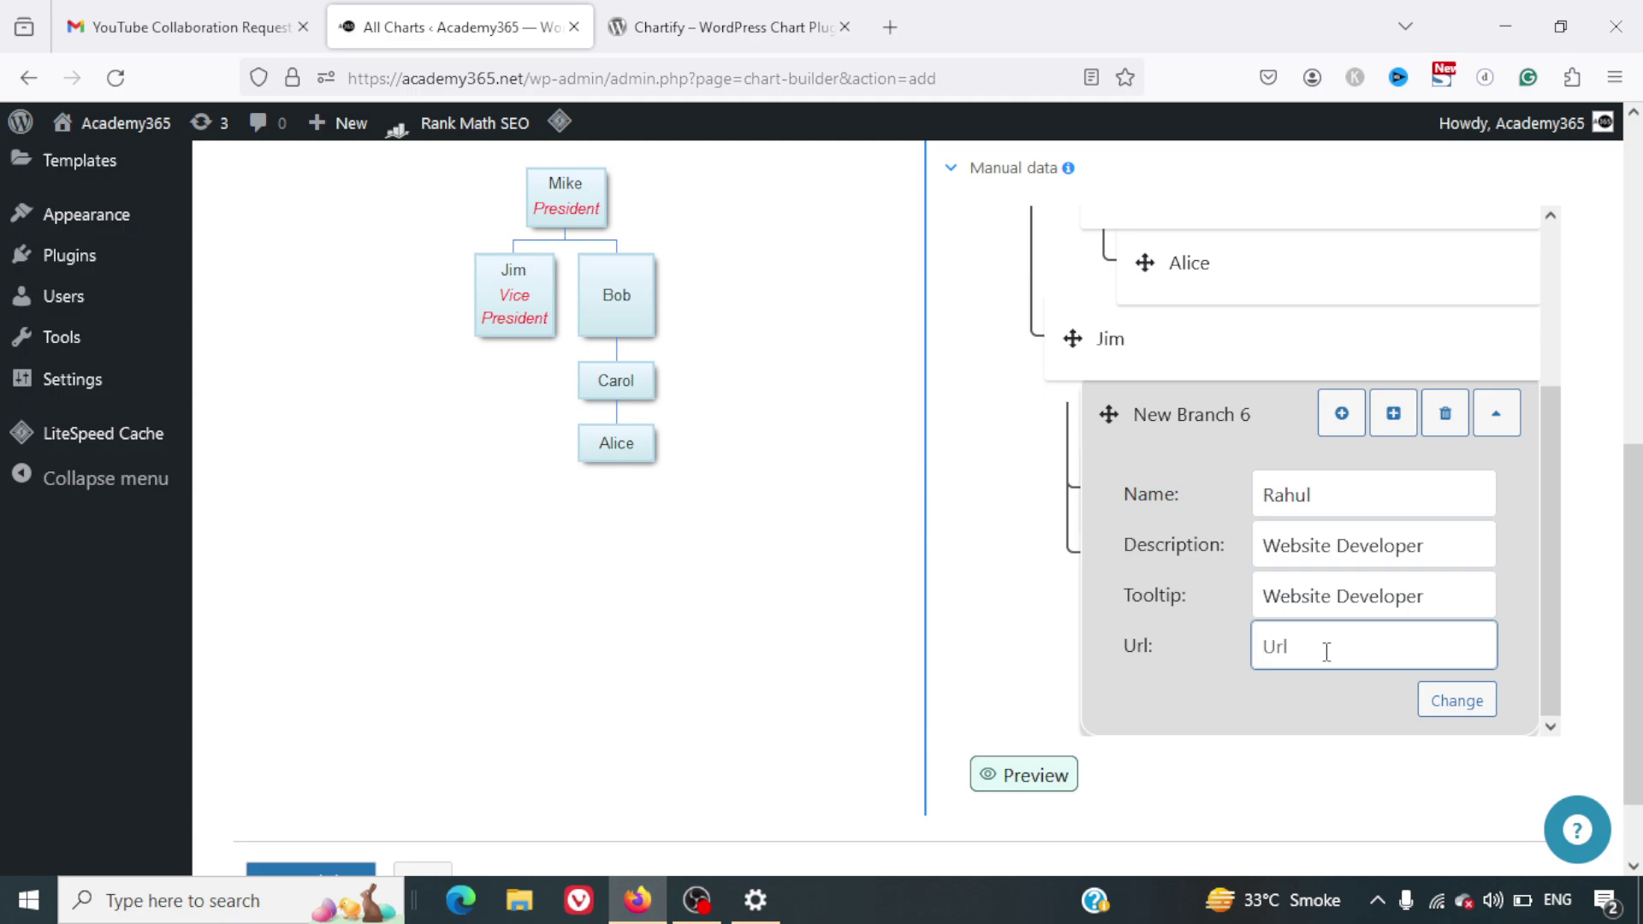
pyautogui.write('https://linkedi')
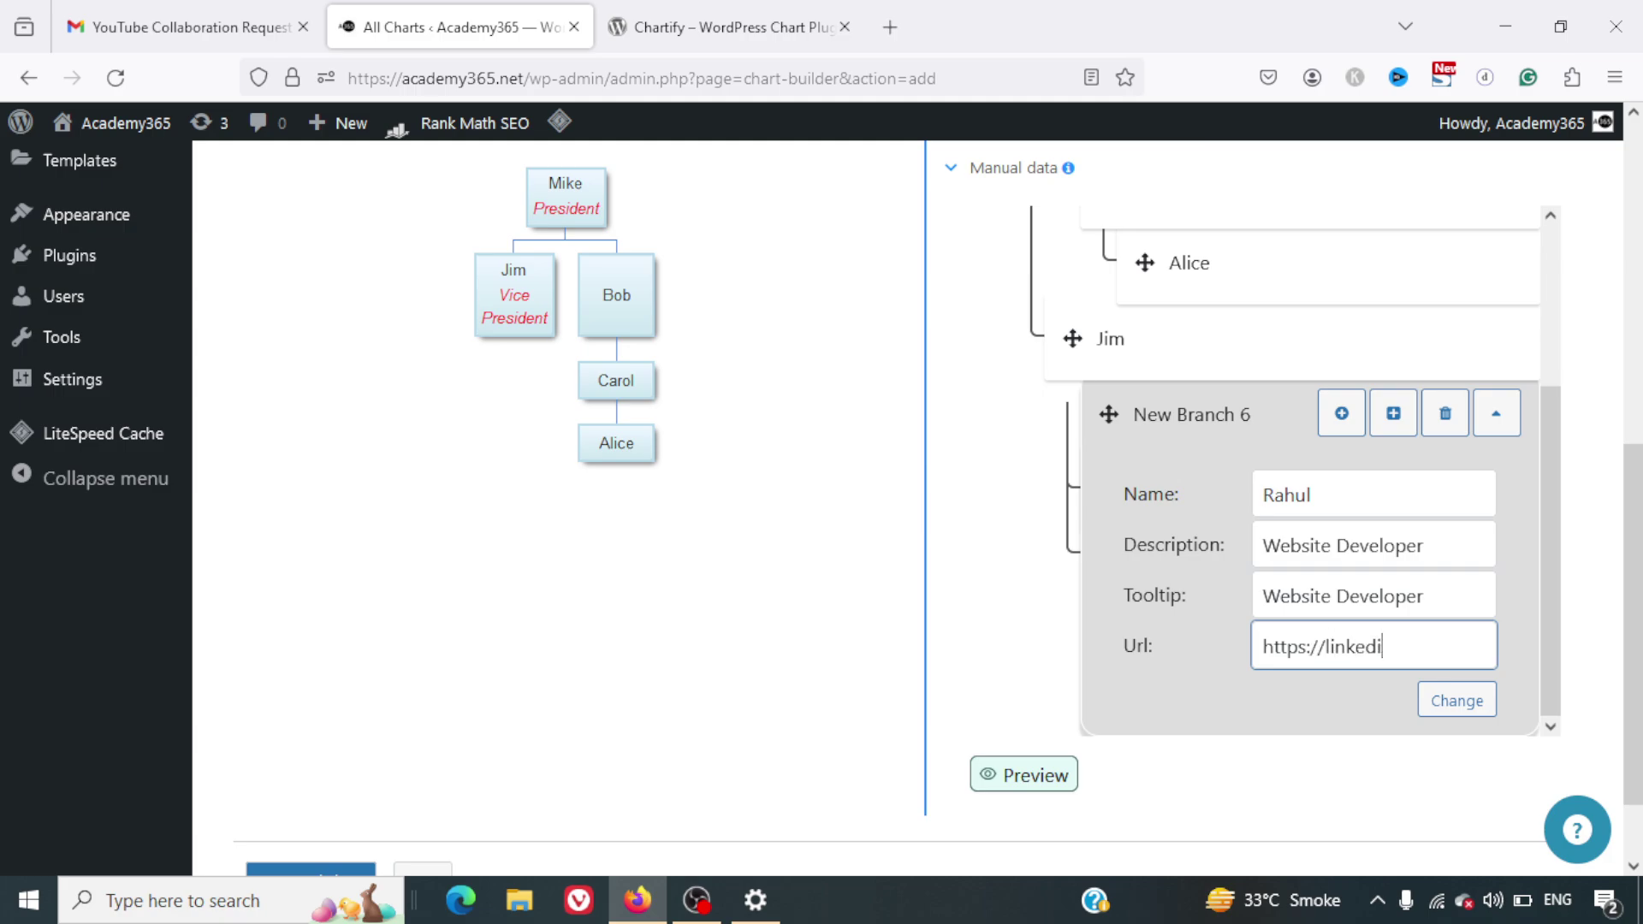
pyautogui.write('n.com/rahul')
pyautogui.scroll(-1, 1416, 691)
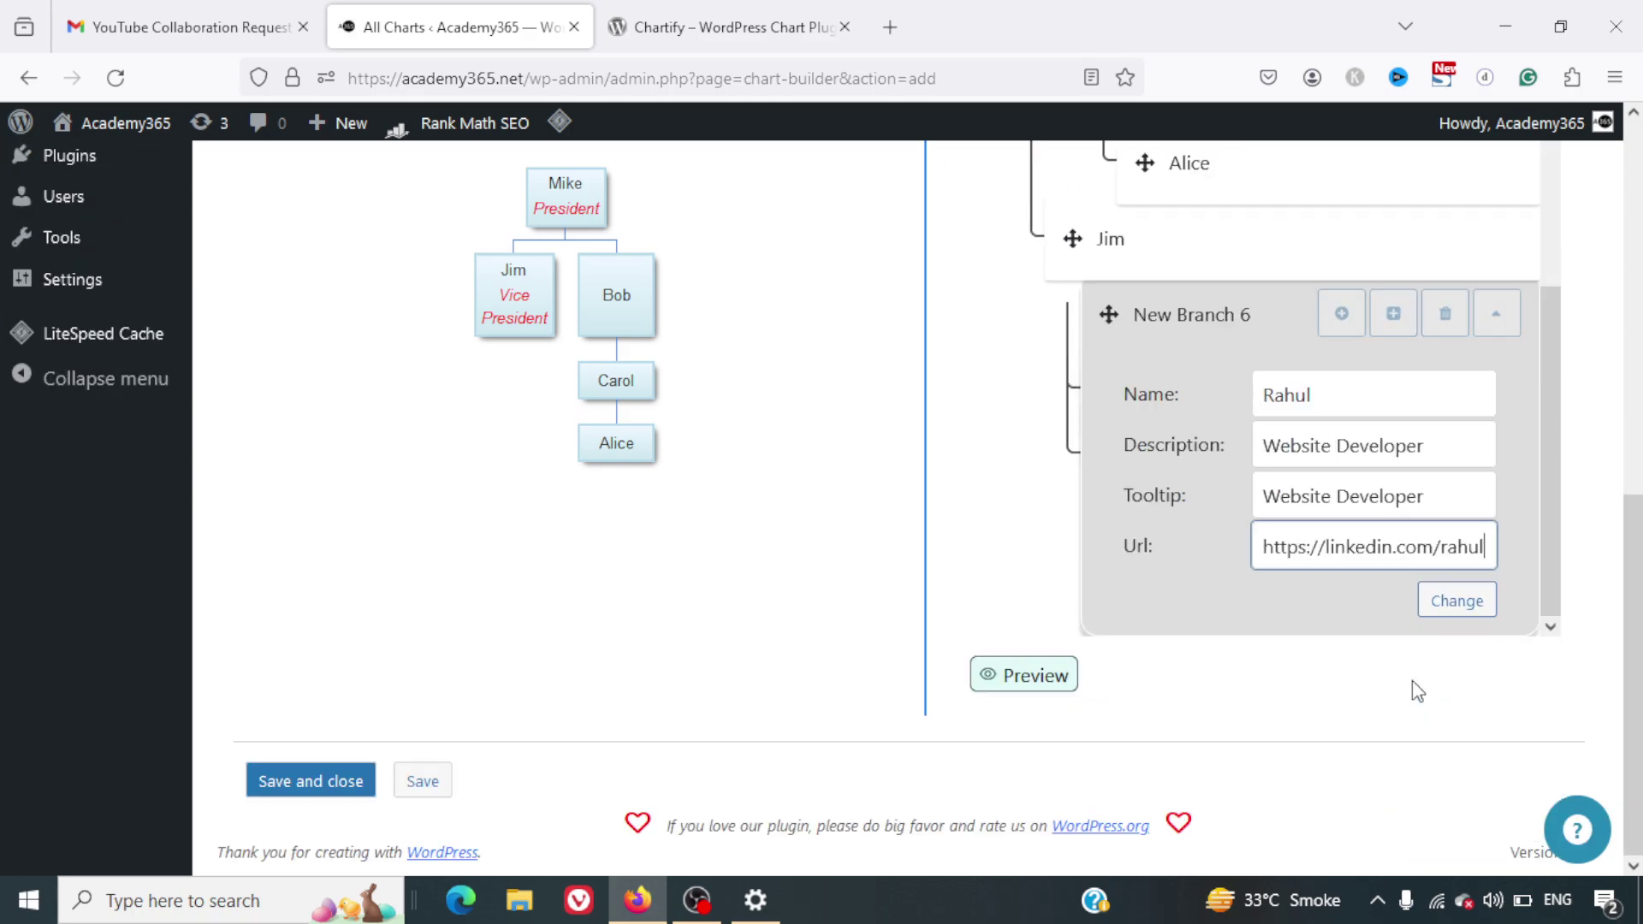
# Step: Apply the node edits and refresh the preview, showing Website Developer beside New Branch 7
pyautogui.click(1463, 609)
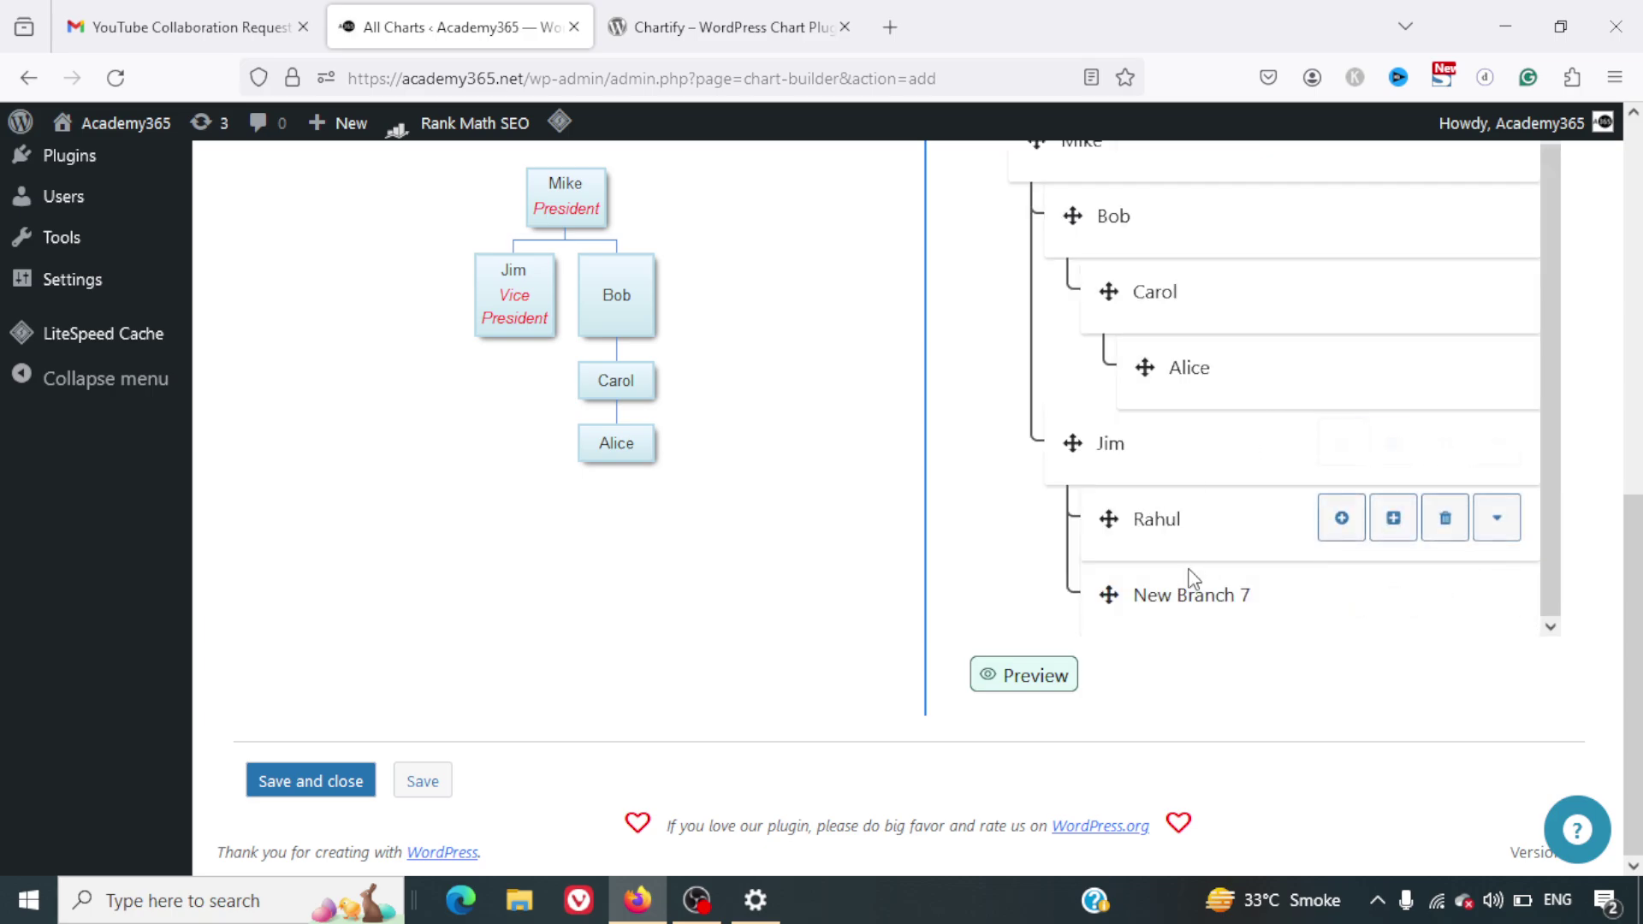
pyautogui.click(1031, 695)
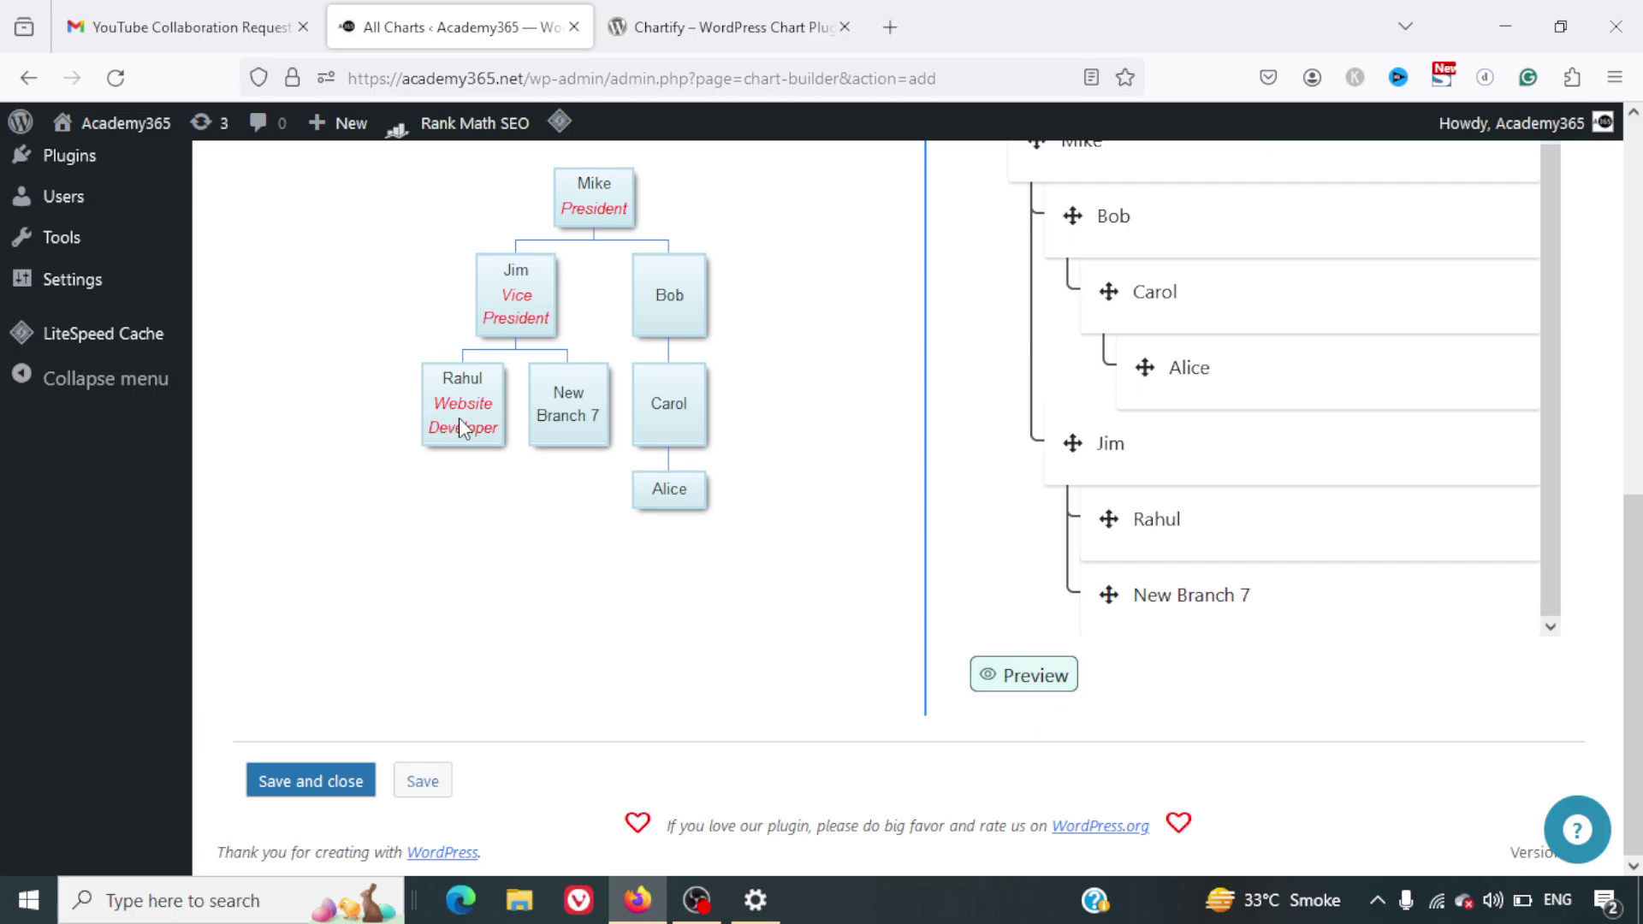
pyautogui.moveTo(462, 425)
pyautogui.moveTo(1254, 631)
pyautogui.scroll(1, 1059, 557)
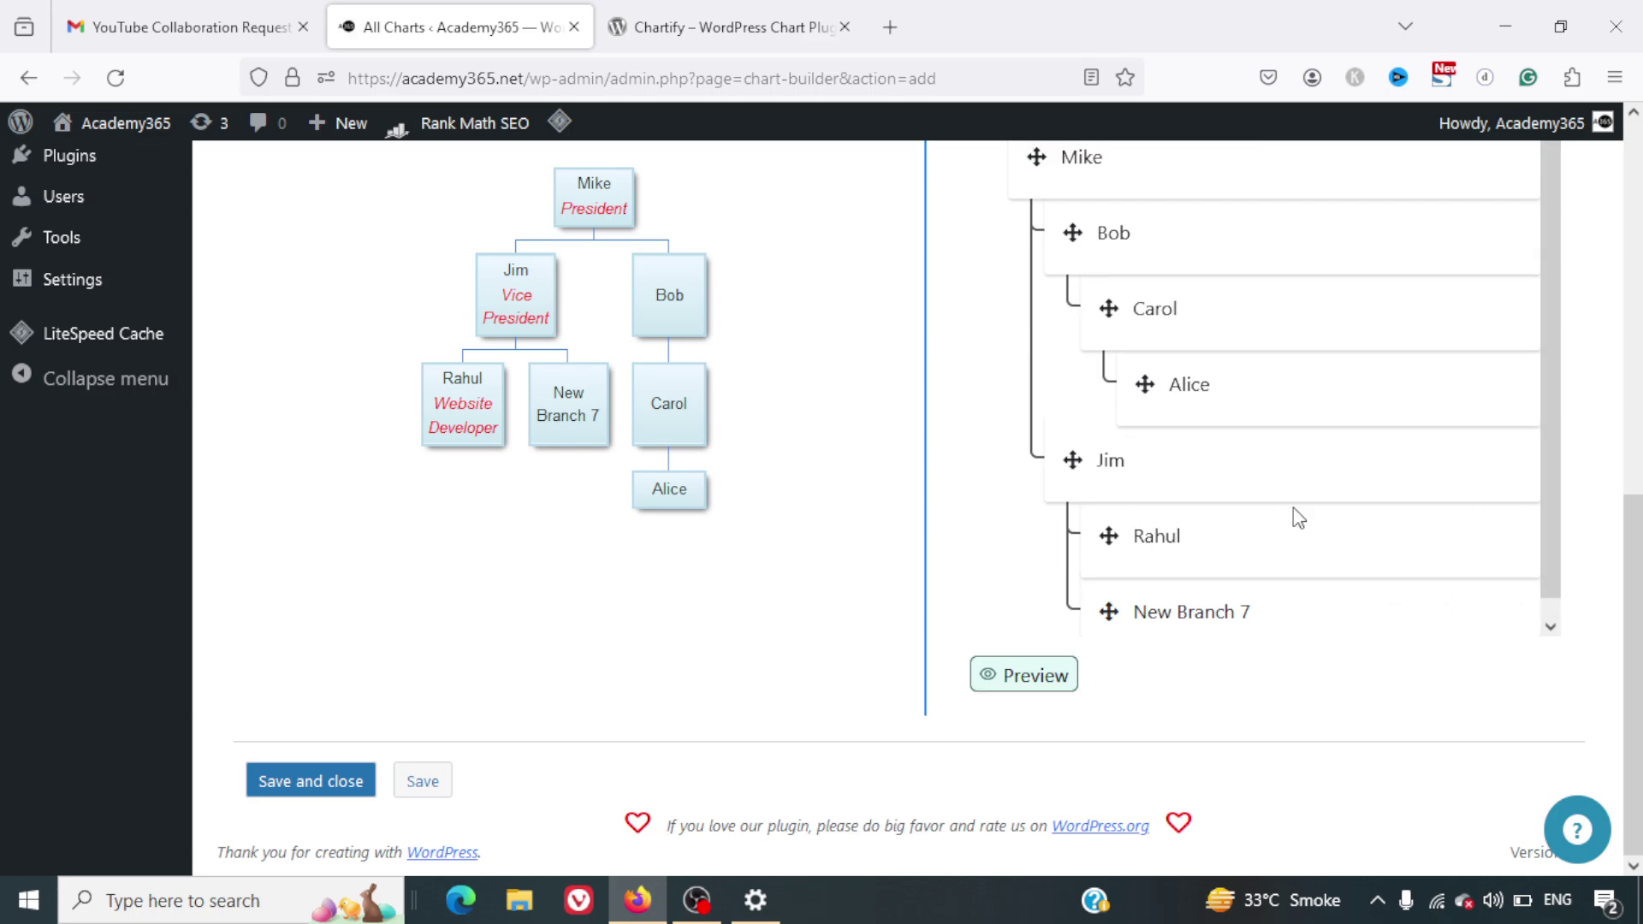
pyautogui.scroll(-1, 1234, 624)
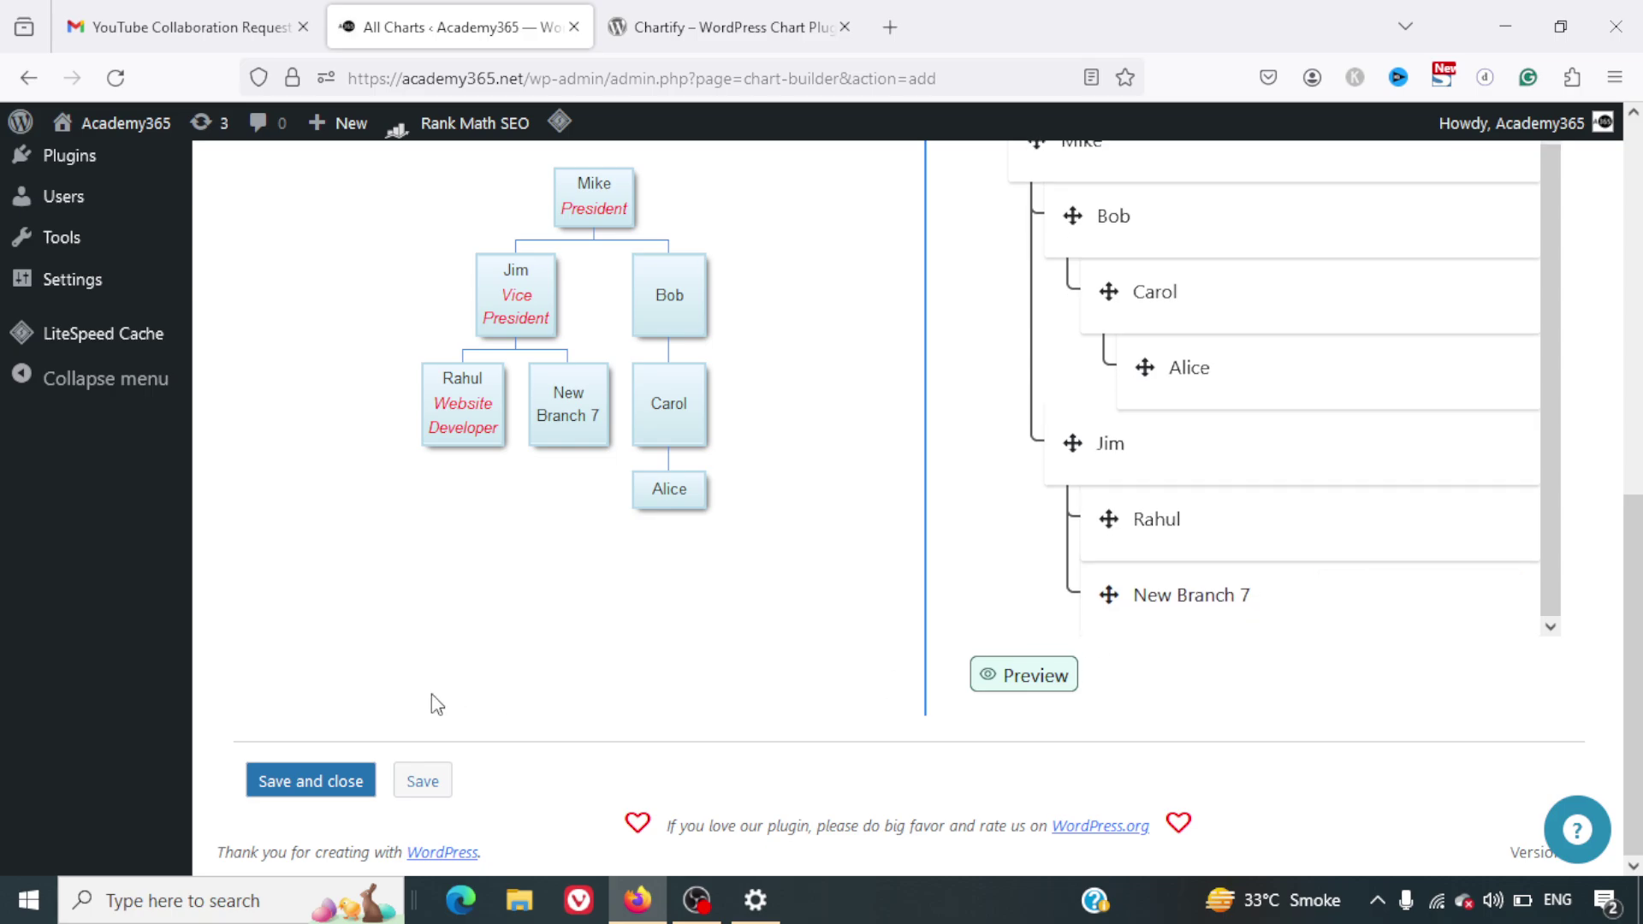
# Step: Save and close the chart, copy its shortcode [ays_chart id='2'], and dismiss the confirmation
pyautogui.click(322, 780)
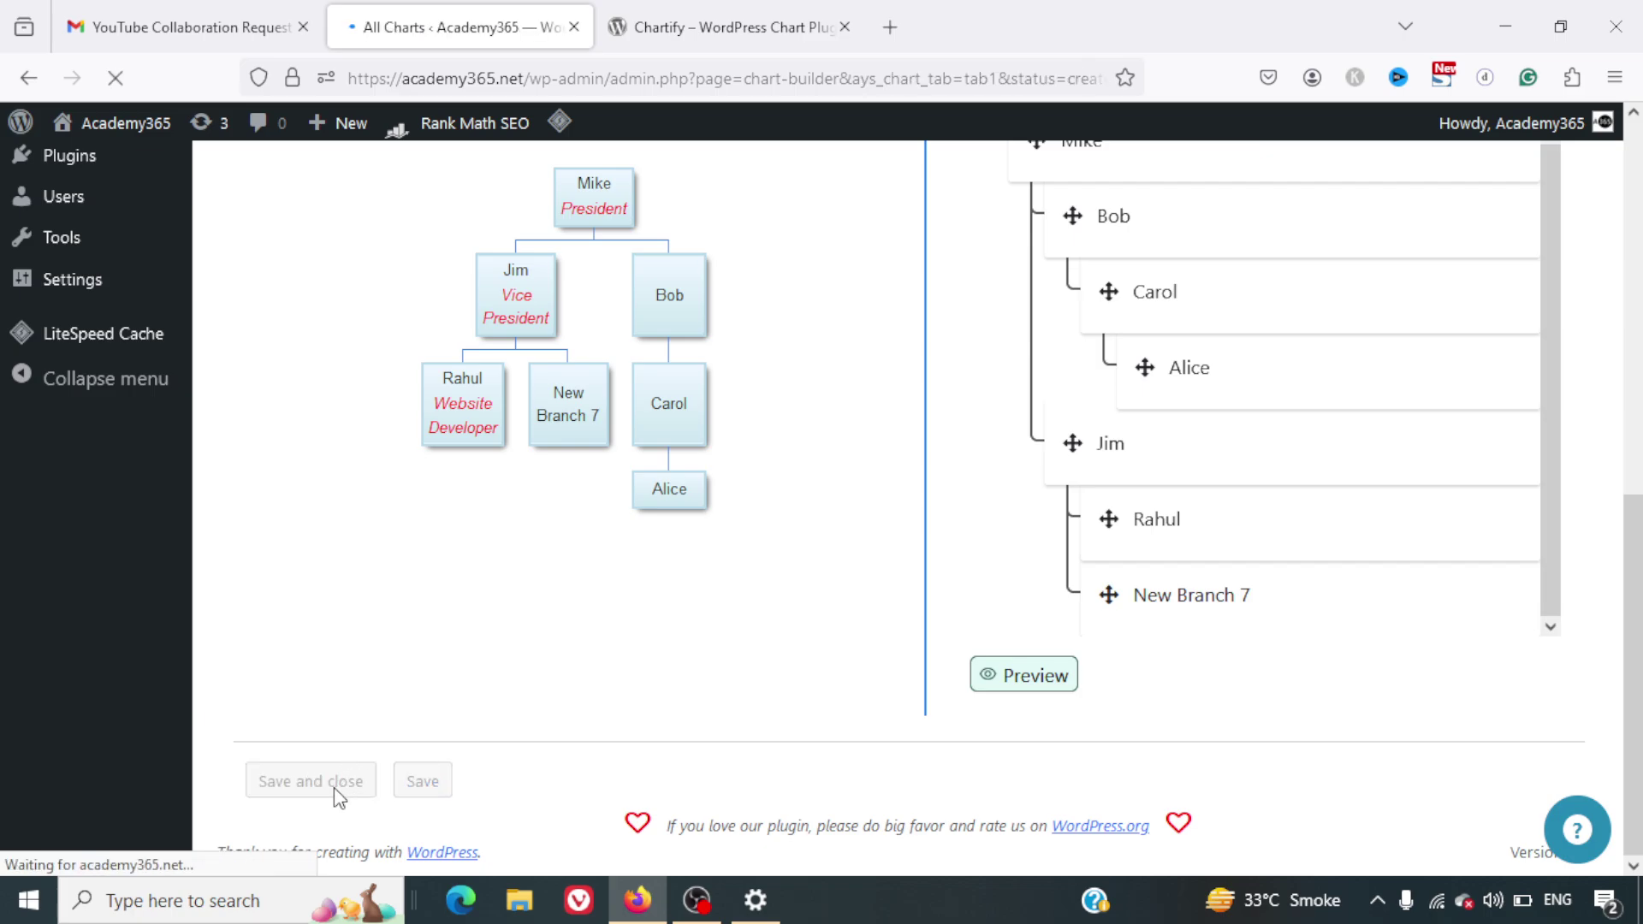
pyautogui.scroll(-2, 845, 650)
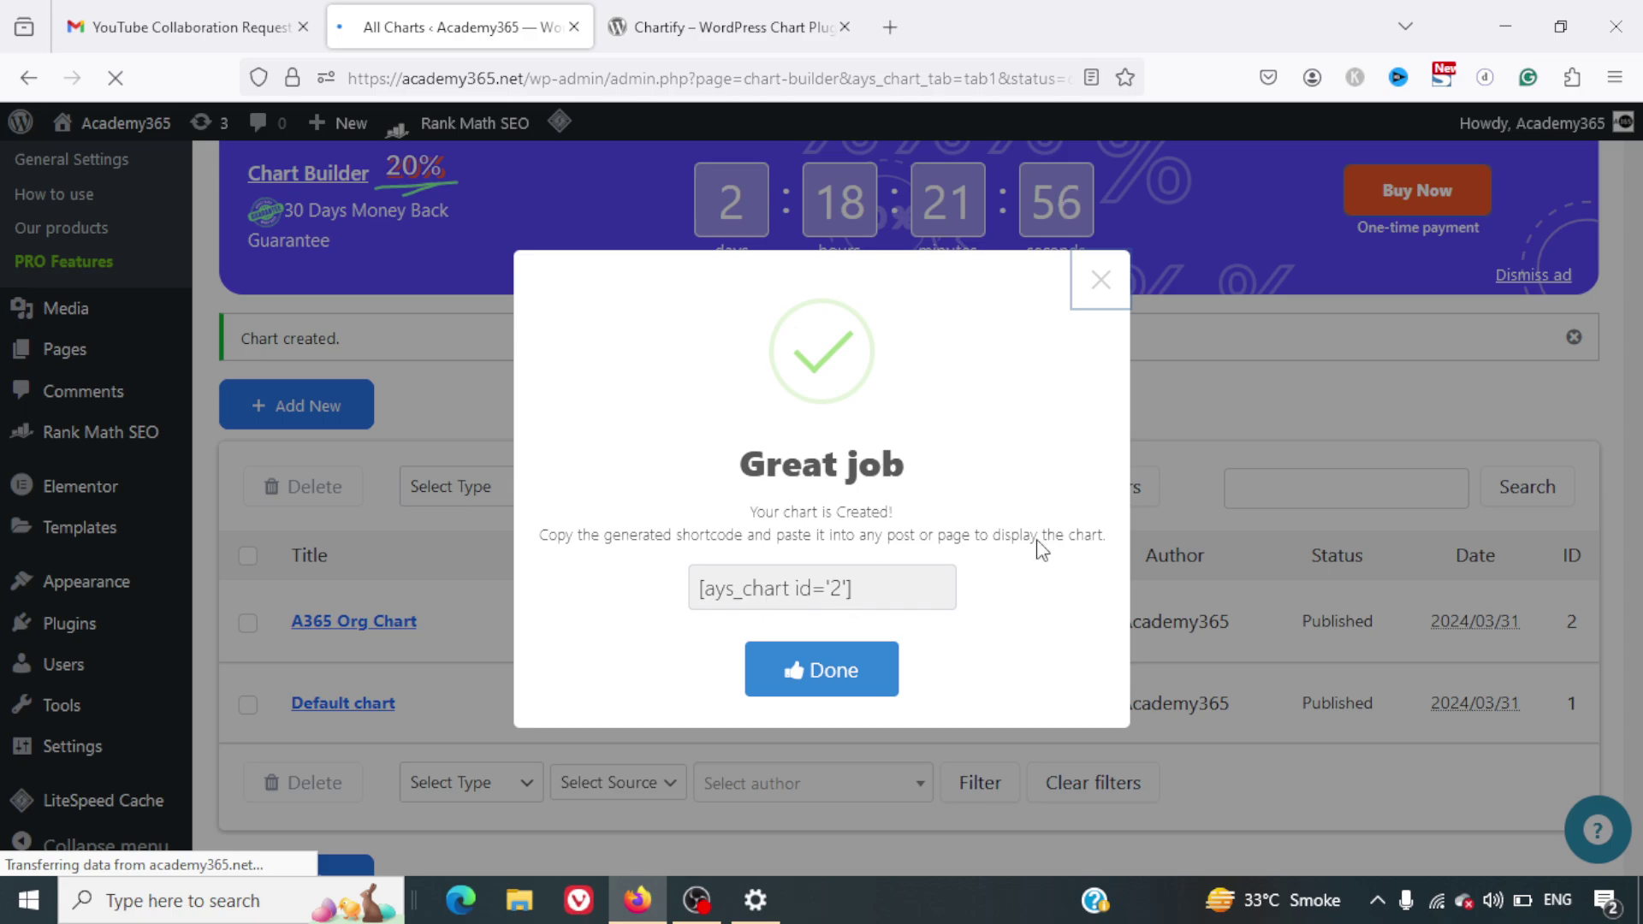
pyautogui.click(806, 601)
pyautogui.hotkey('ctrl', 'c')
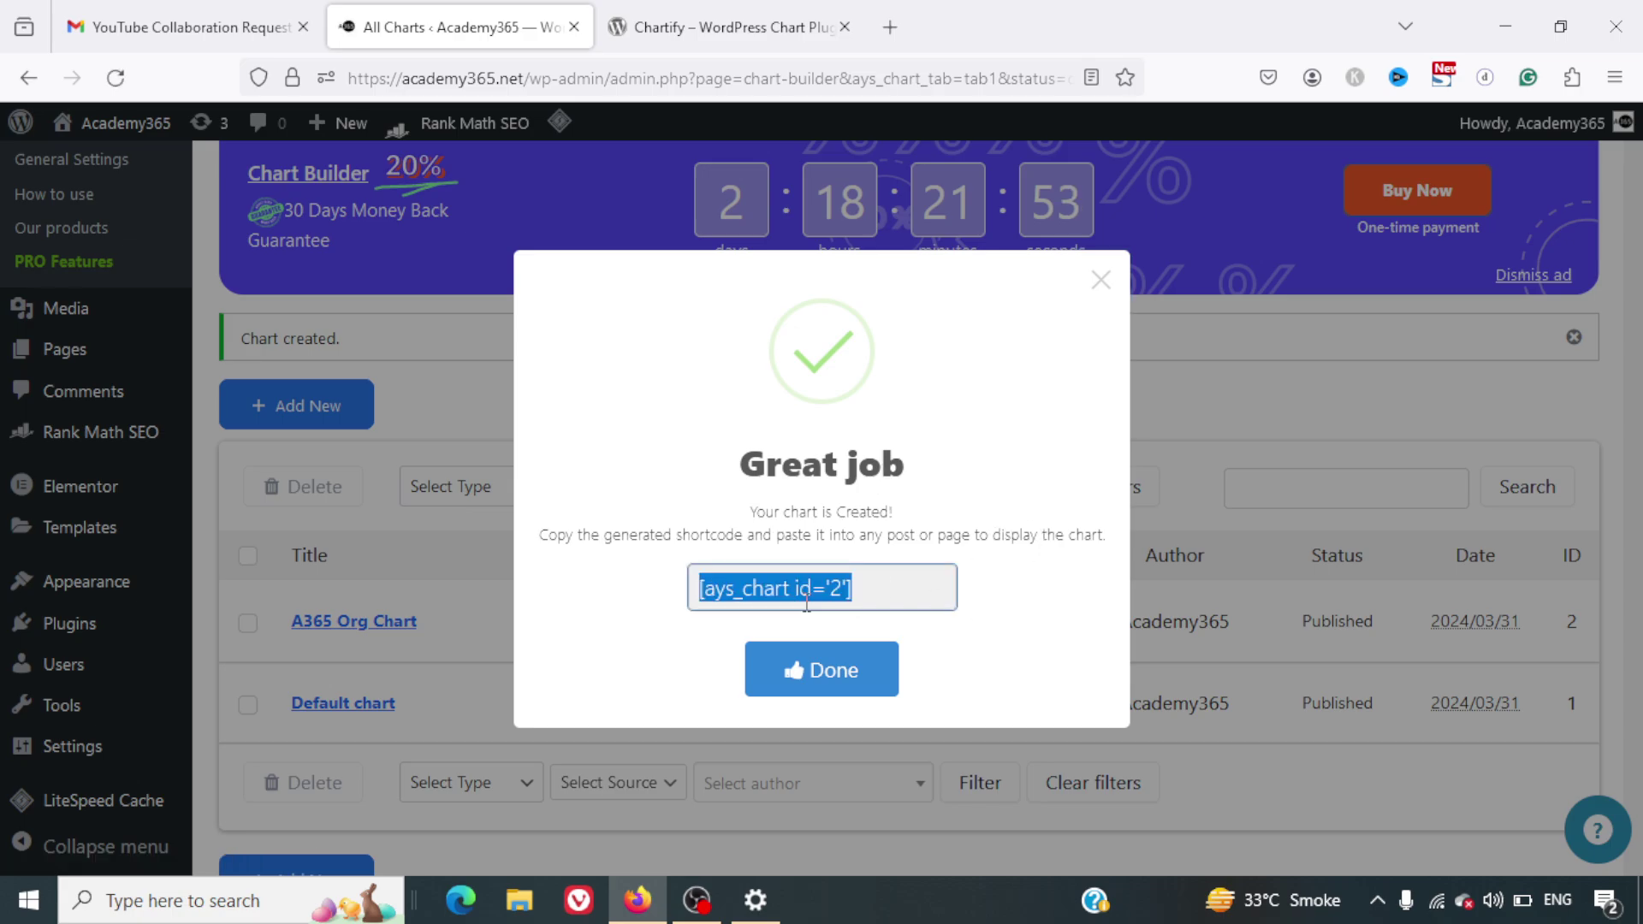
pyautogui.click(834, 671)
pyautogui.scroll(3, 912, 423)
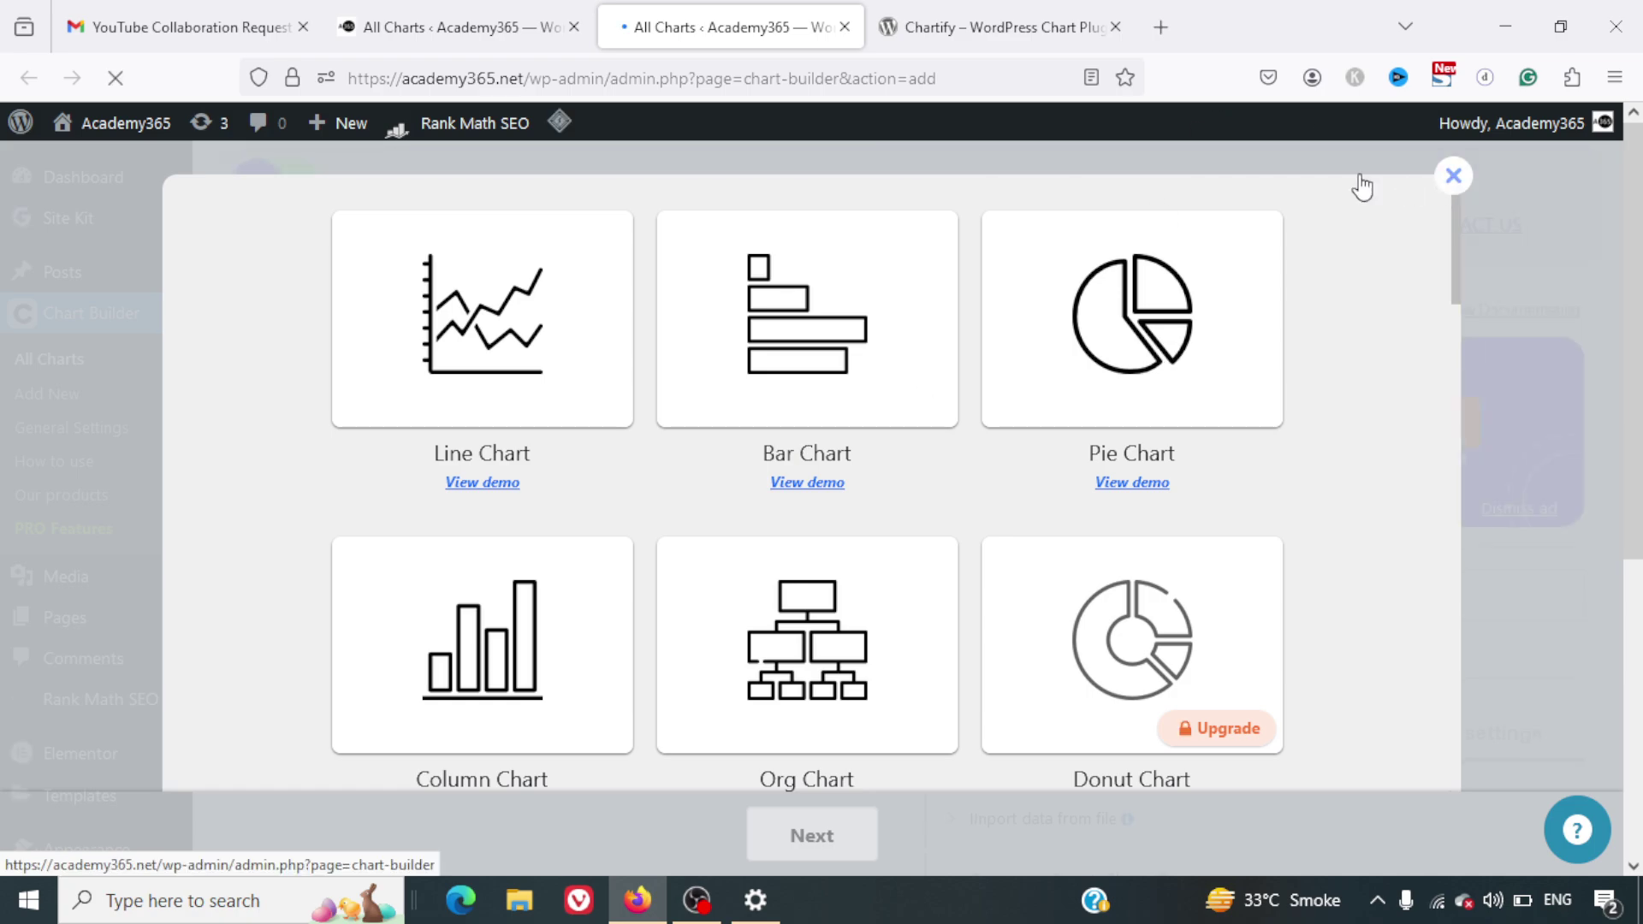
# Step: Open a new WordPress post in another tab and paste the [ays_chart id='2'] shortcode into its body
pyautogui.click(1461, 189)
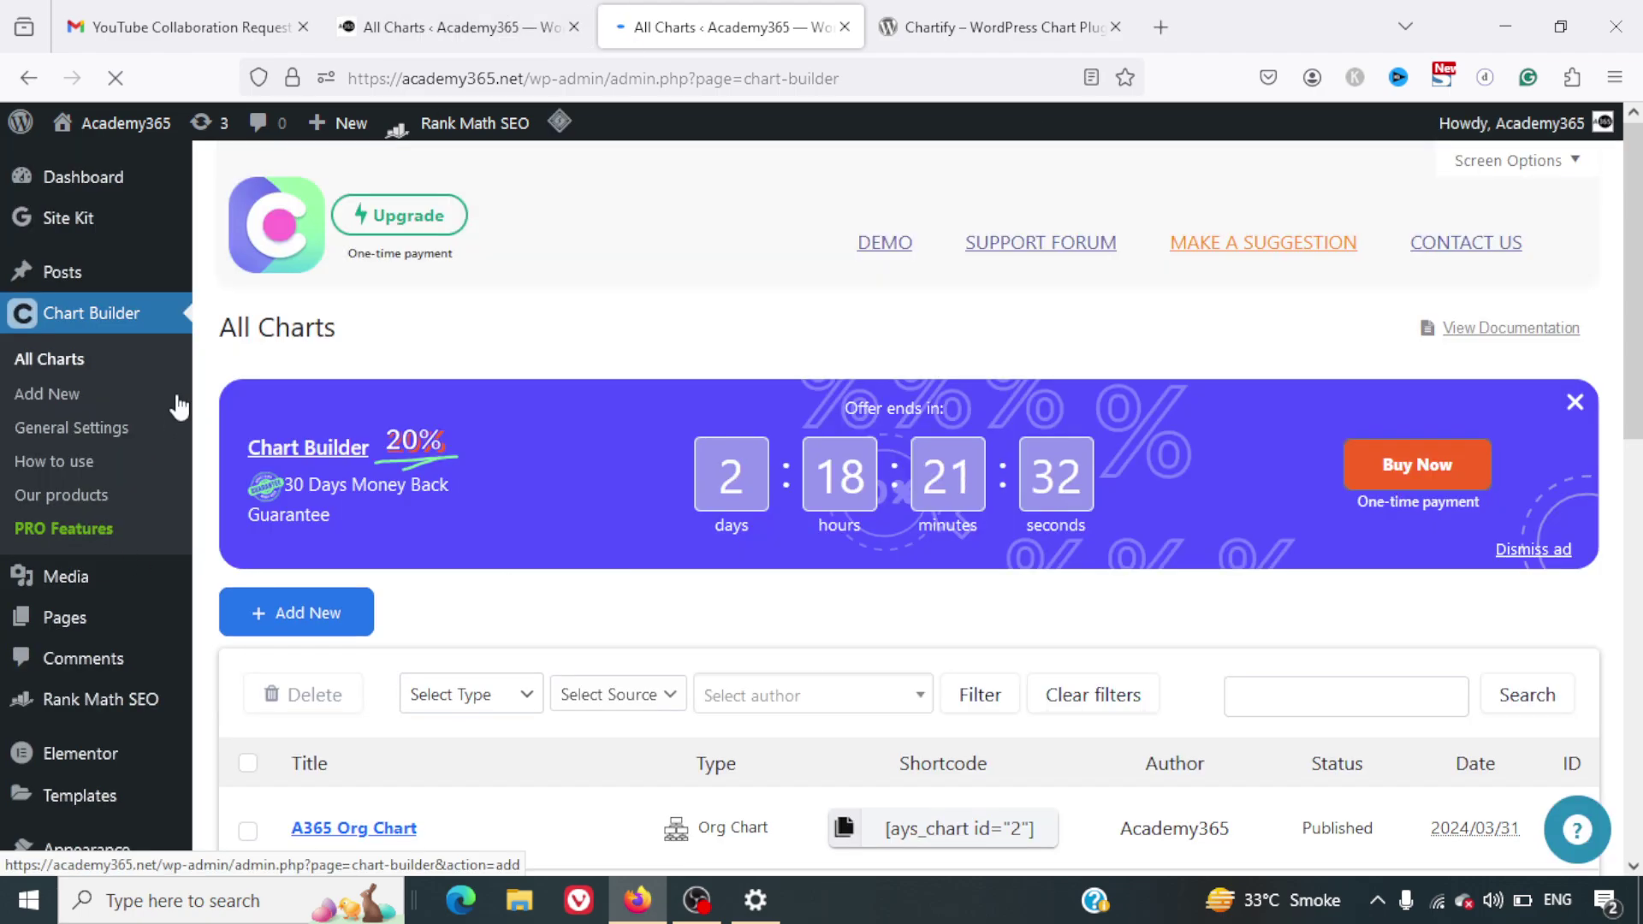
pyautogui.moveTo(72, 291)
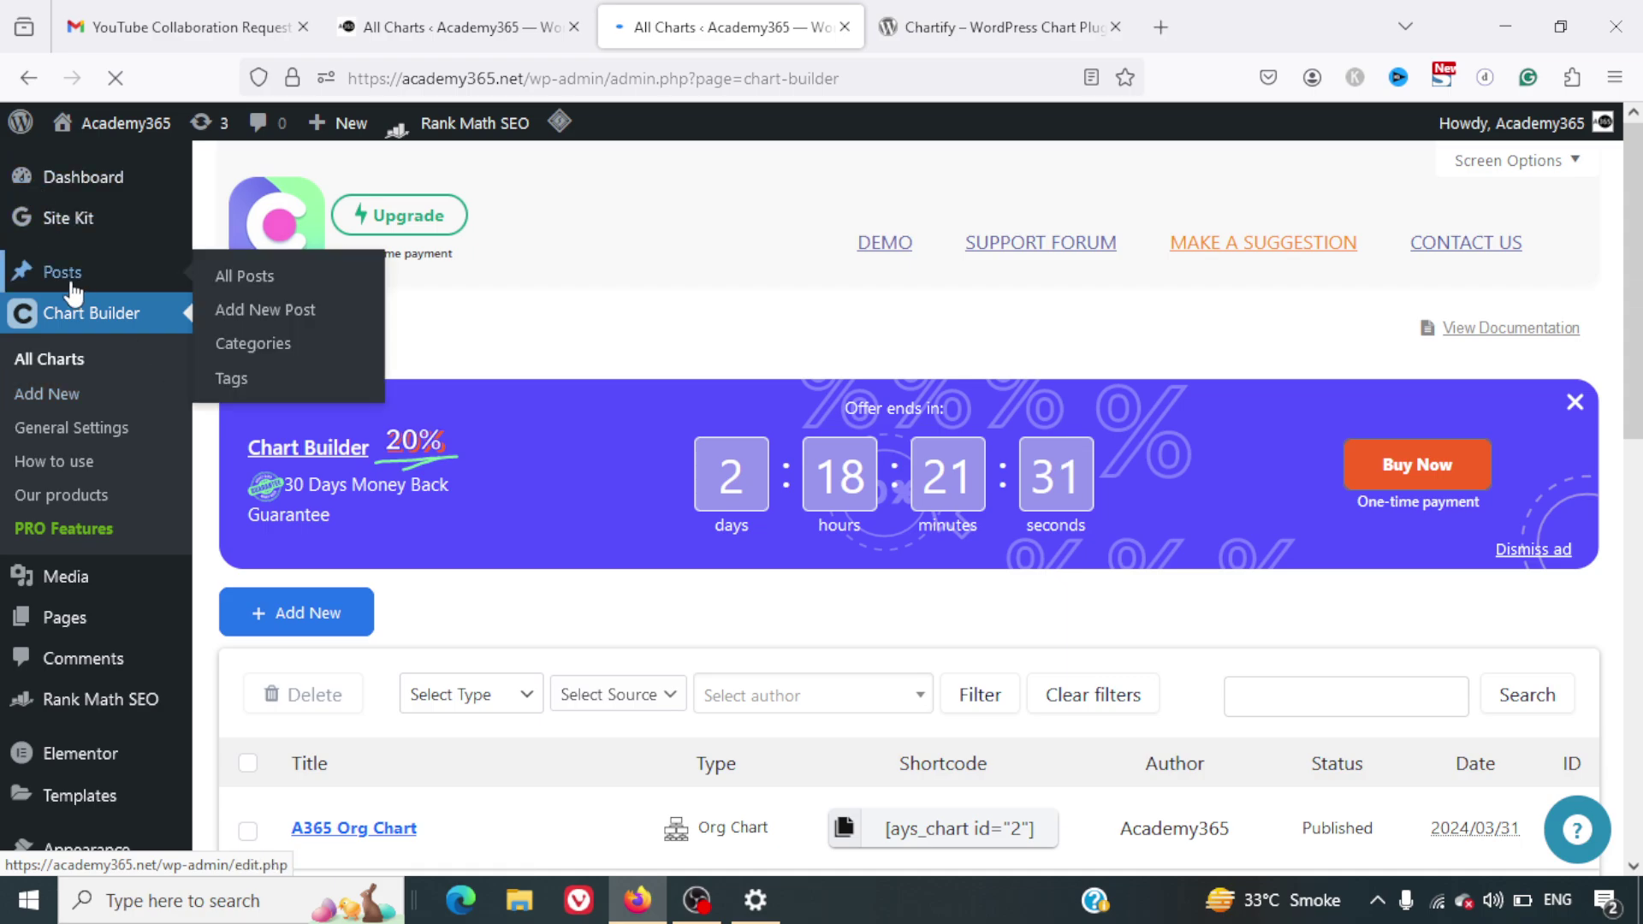
pyautogui.rightClick(249, 309)
pyautogui.click(295, 330)
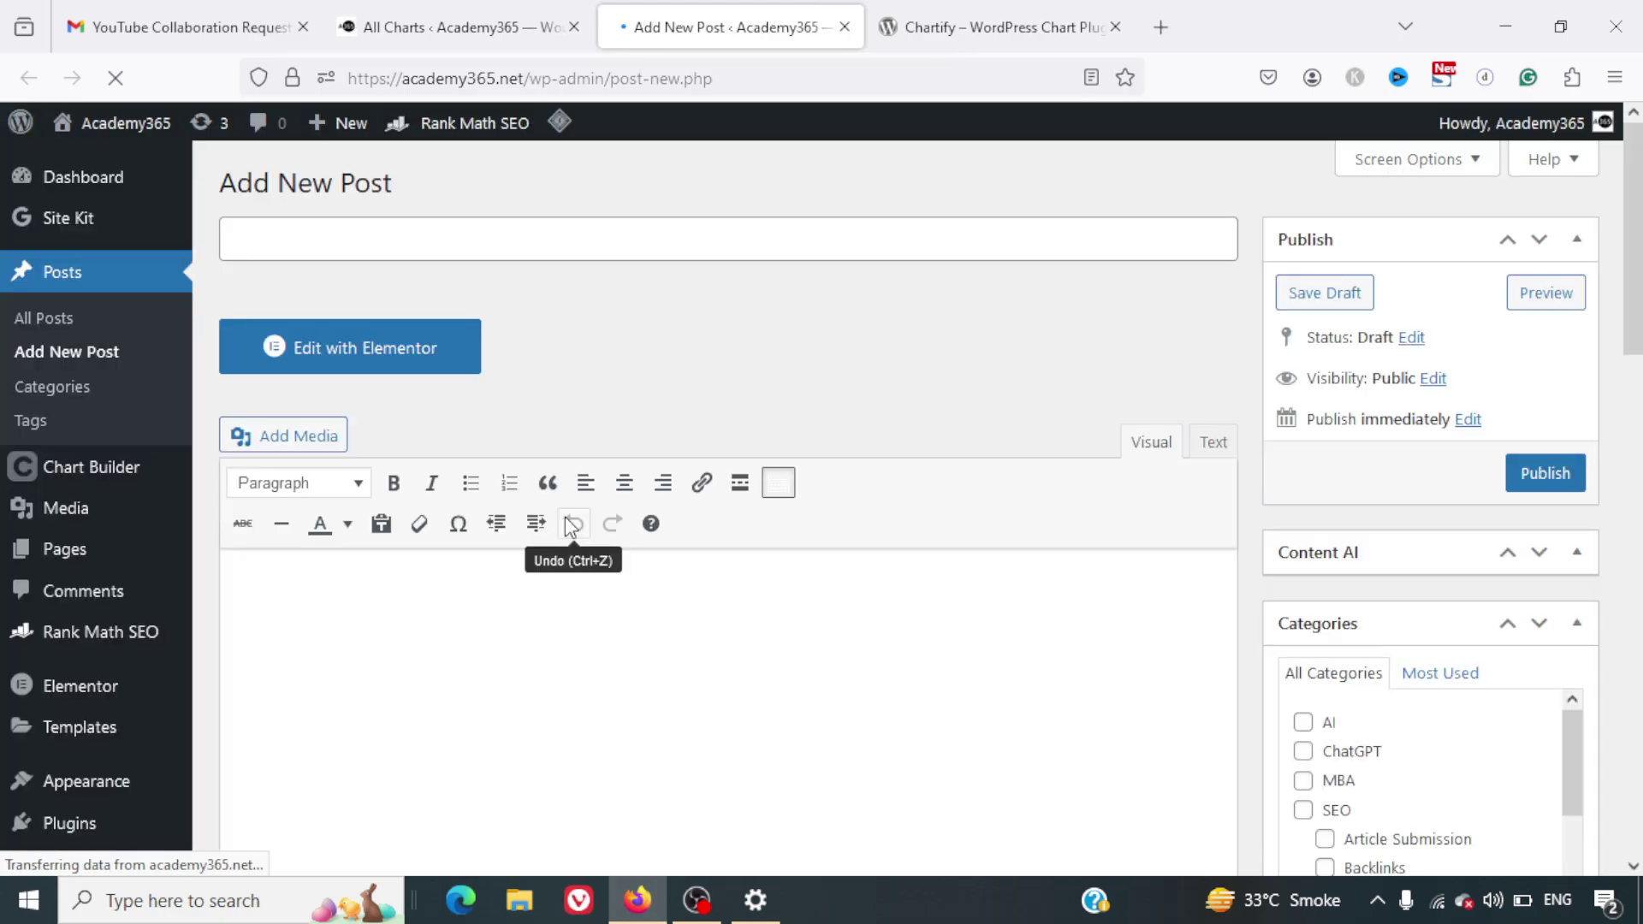
pyautogui.click(550, 631)
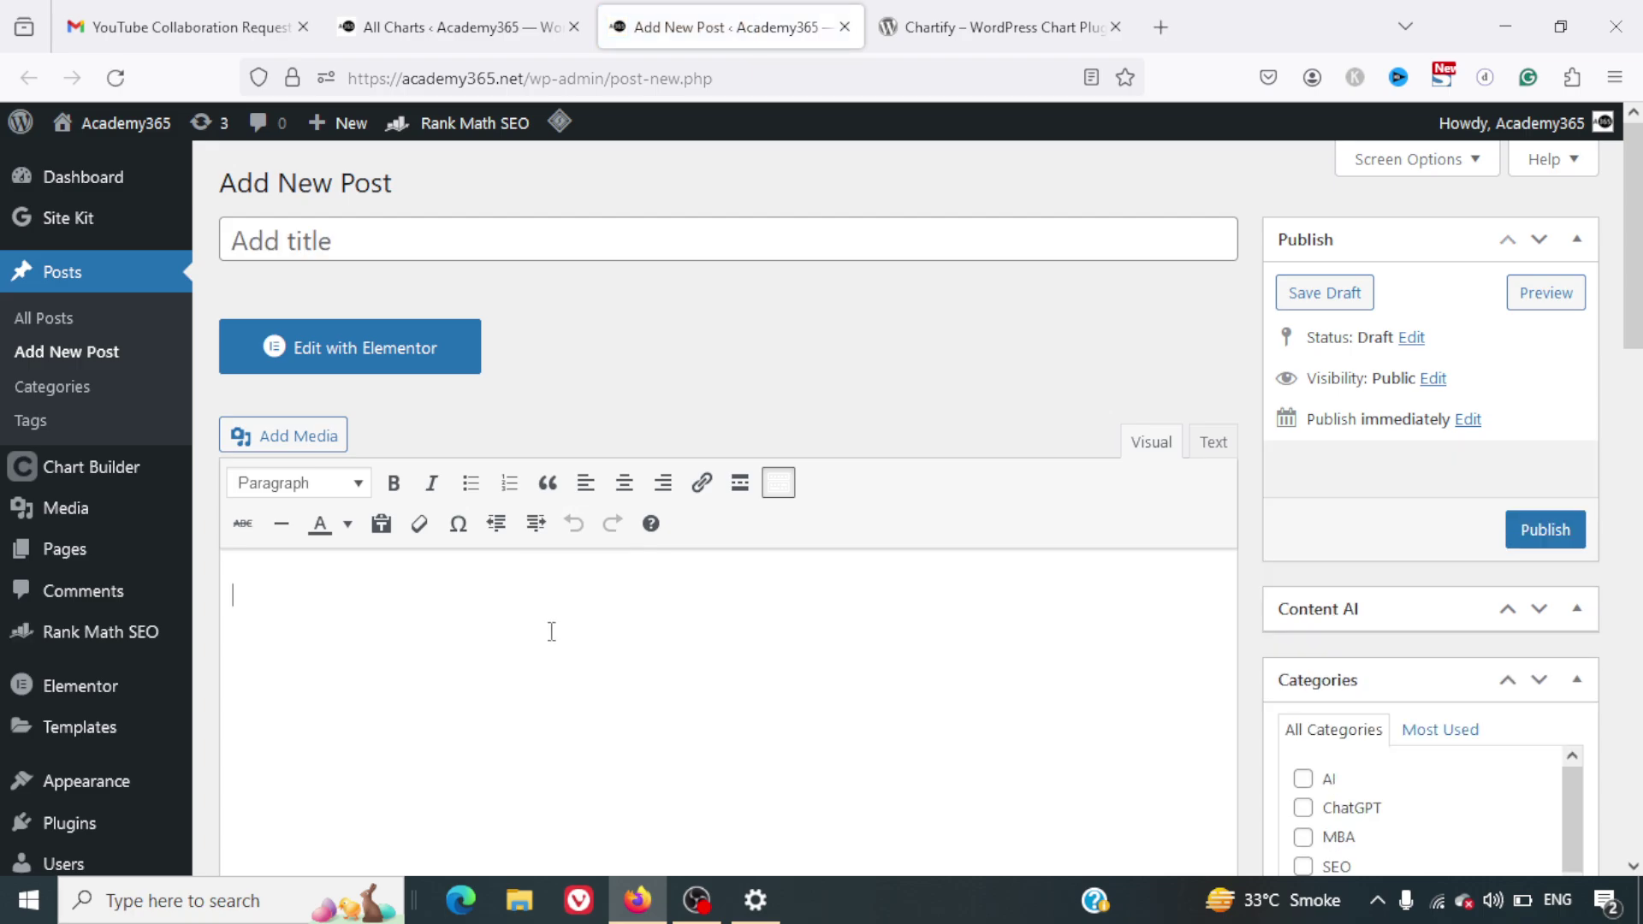
pyautogui.hotkey('ctrl', 'v')
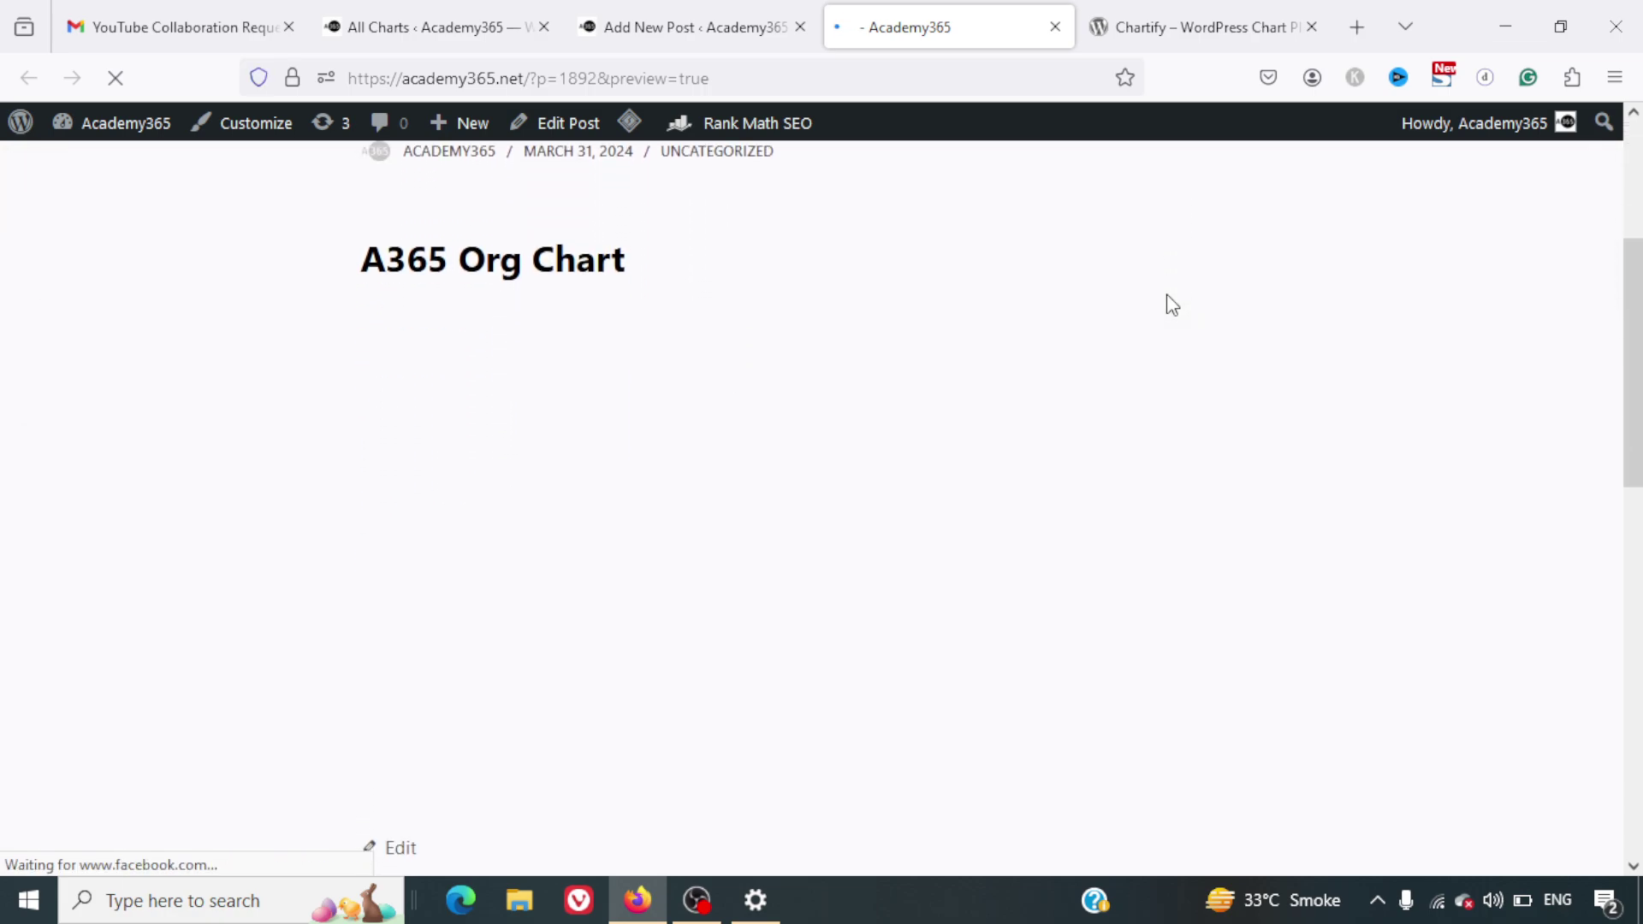
pyautogui.scroll(-1, 1172, 306)
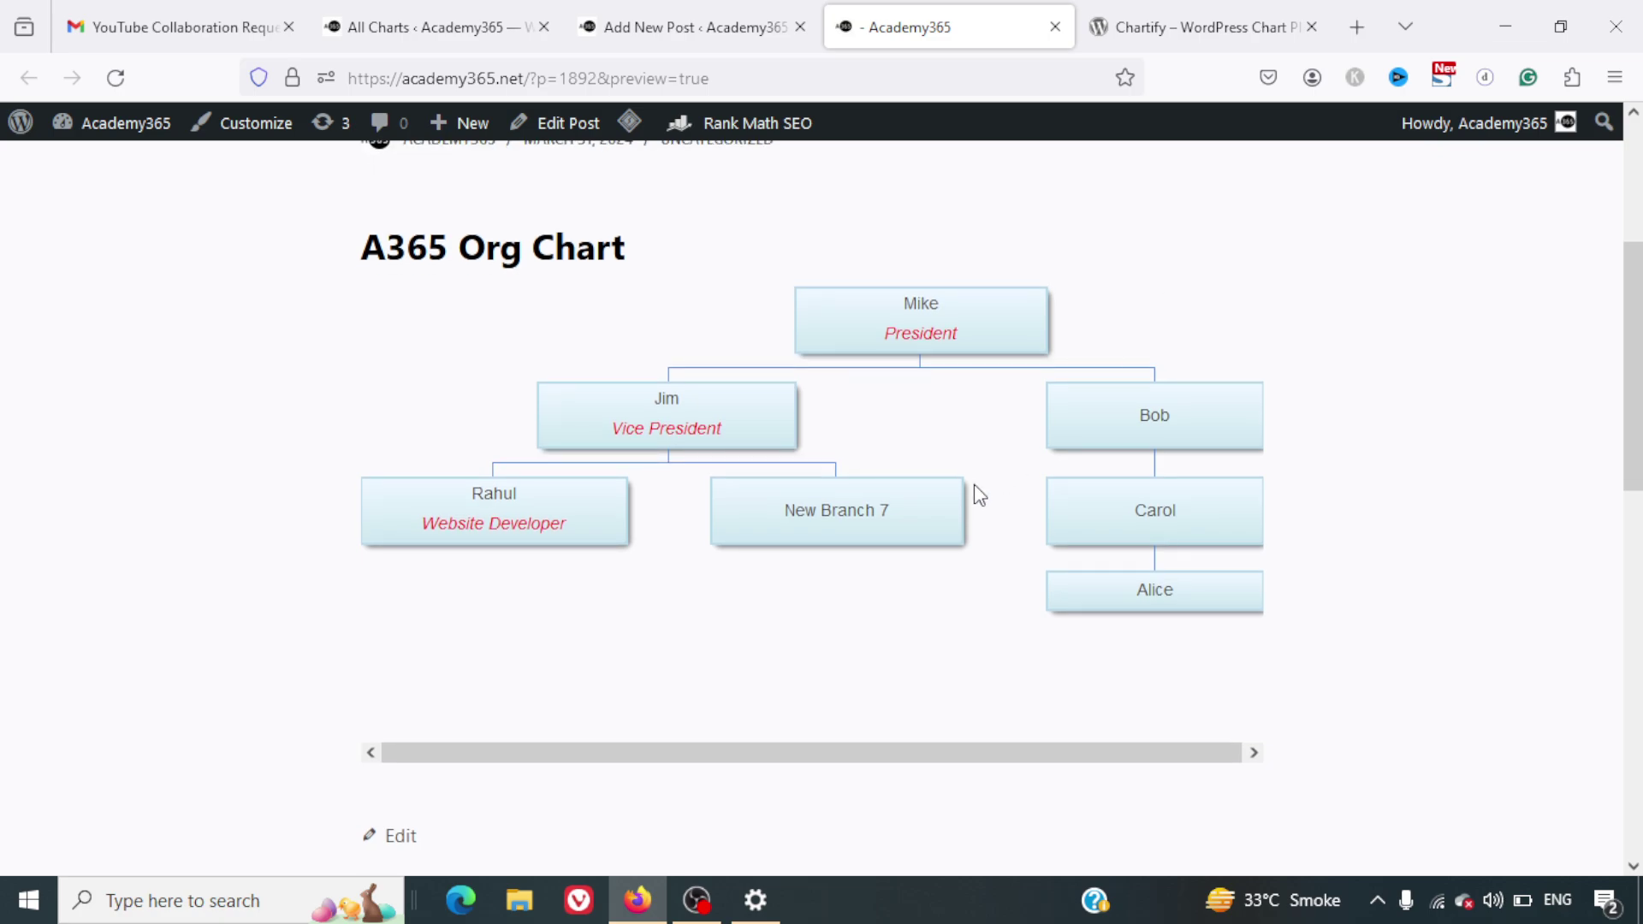
# Step: Scroll down the post preview and pan the rendered org chart sideways to inspect every node
pyautogui.moveTo(686, 759); pyautogui.dragTo(811, 764)
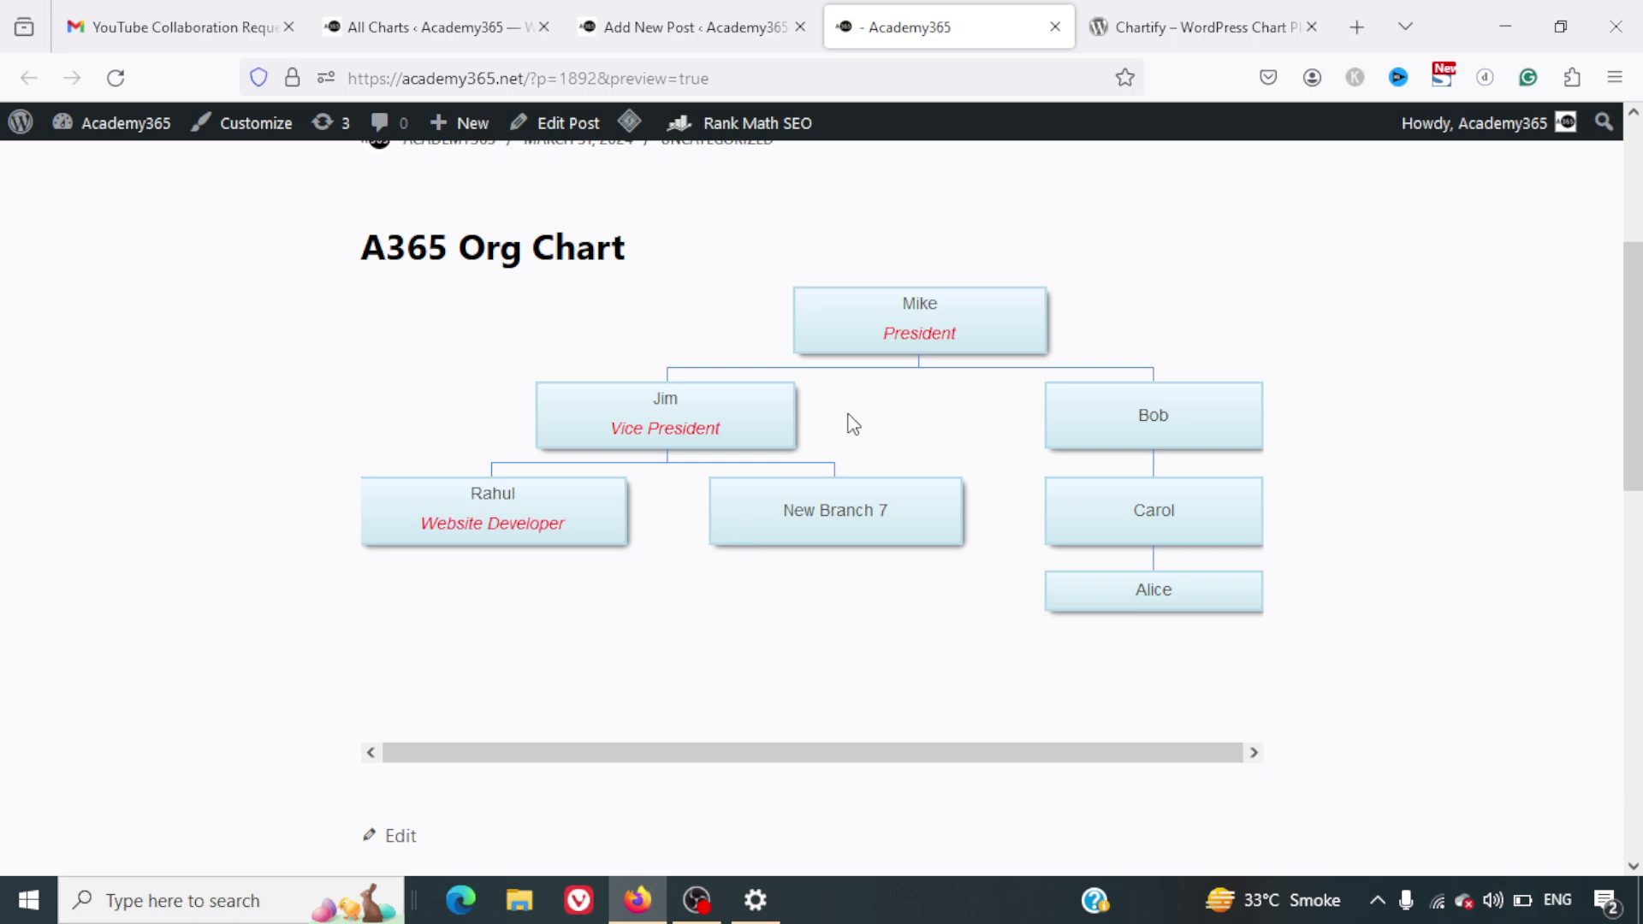